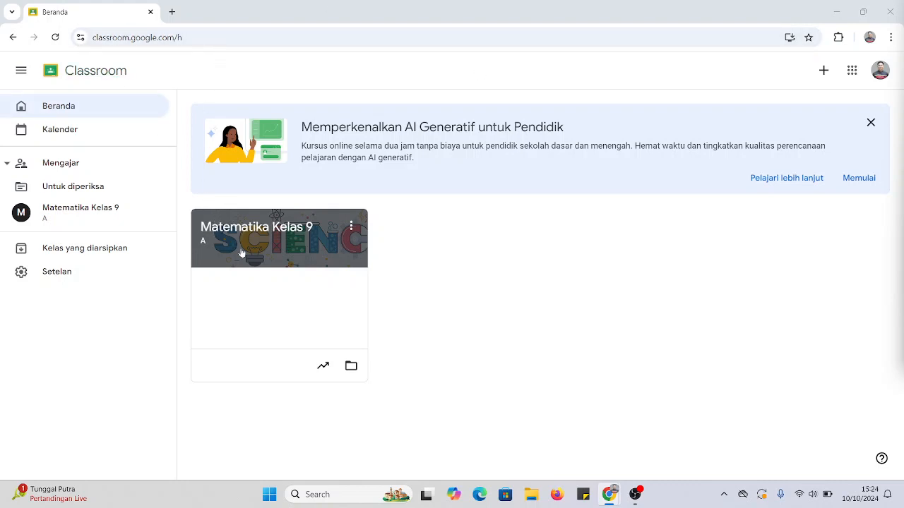
- Open the Matematika Kelas 9 class and start a new Tugas in its classwork
{"action": "left_click", "coordinate": [253, 227]}
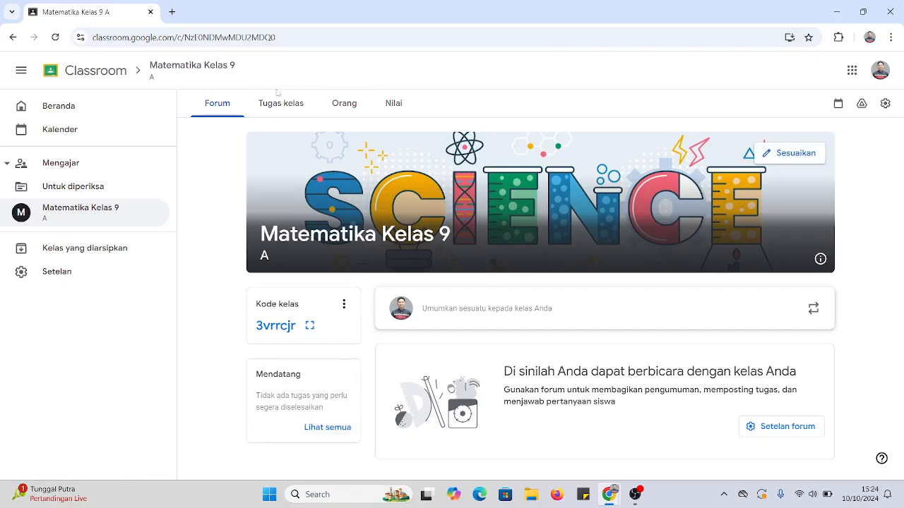
{"action": "left_click", "coordinate": [279, 103]}
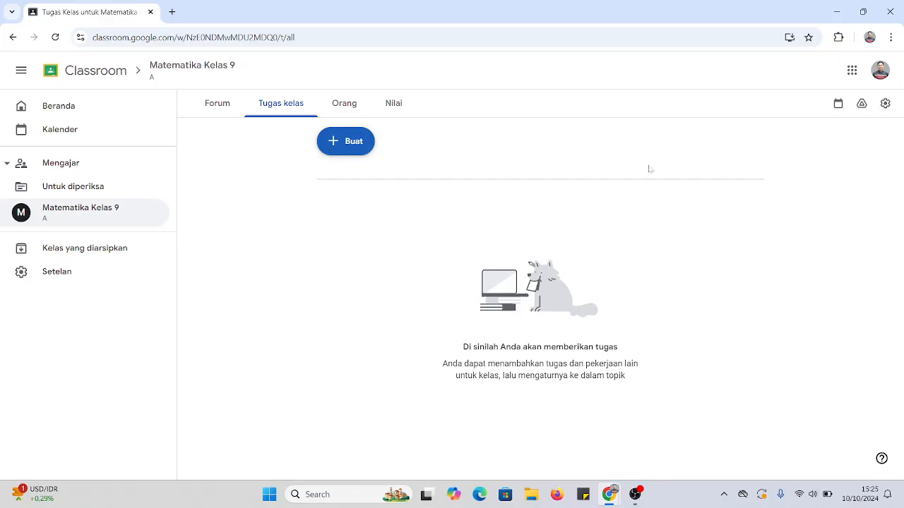
{"action": "left_click", "coordinate": [346, 143]}
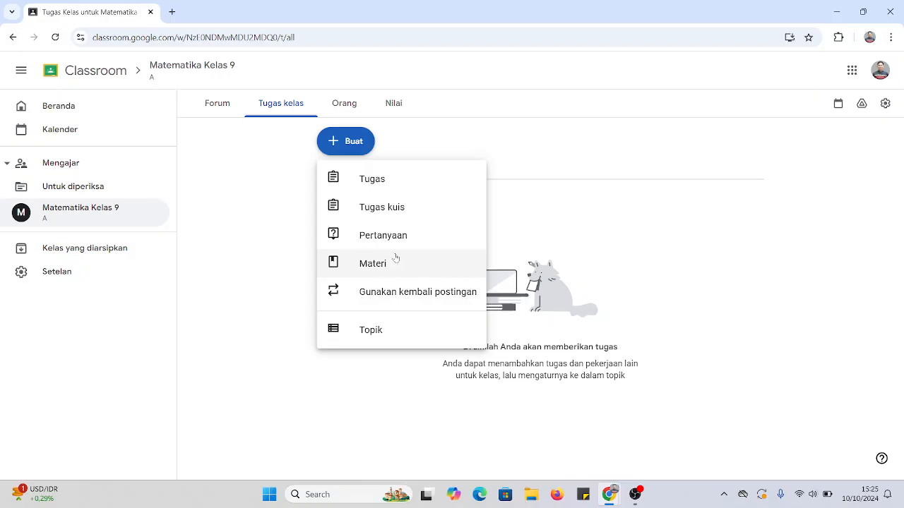
{"action": "left_click", "coordinate": [391, 182]}
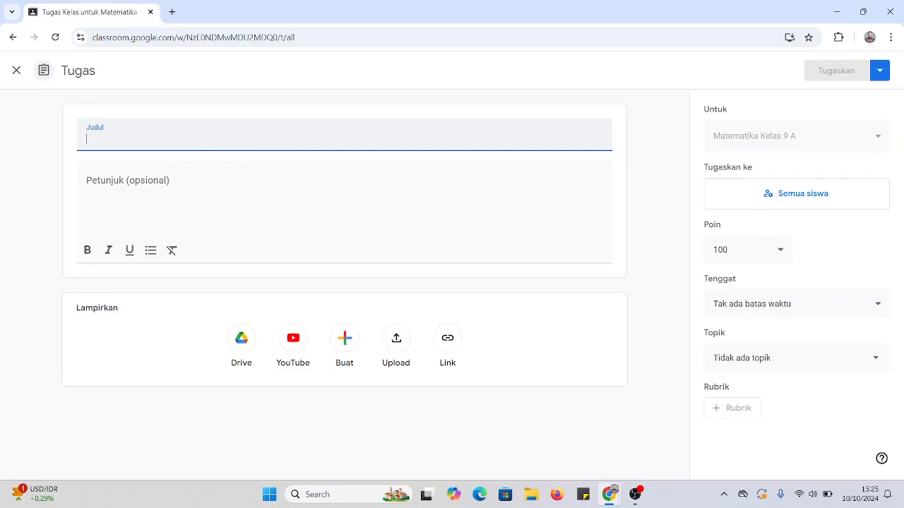
- Title the assignment "Tugas Matematika - Persamaan Linear" and leave the optional instructions empty
{"action": "type", "text": "tUGAS"}
{"action": "key", "text": "BackSpace"}
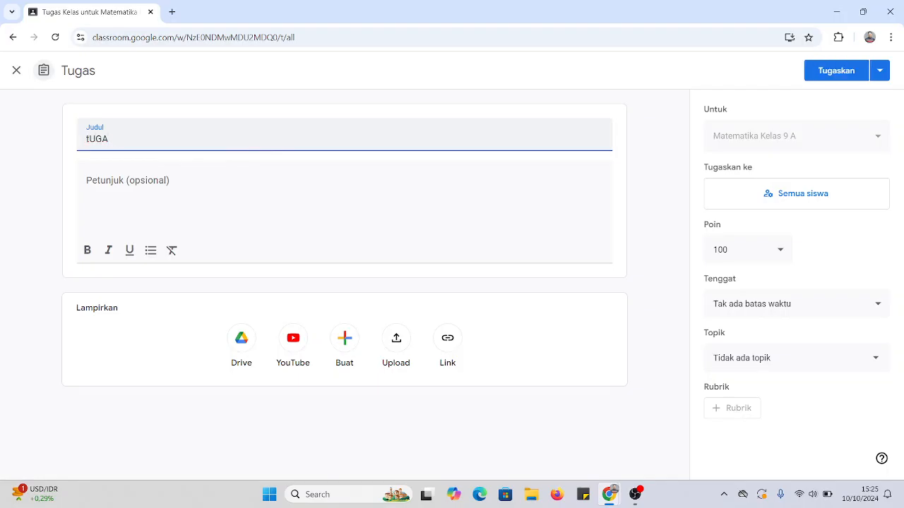
{"action": "key", "text": "BackSpace"}
{"action": "key", "text": "BackSpace"}
{"action": "key", "text": "BackSpace"}
{"action": "key", "text": "BackSpace"}
{"action": "key", "text": "Caps_Lock"}
{"action": "type", "text": "Tugas Matematika"}
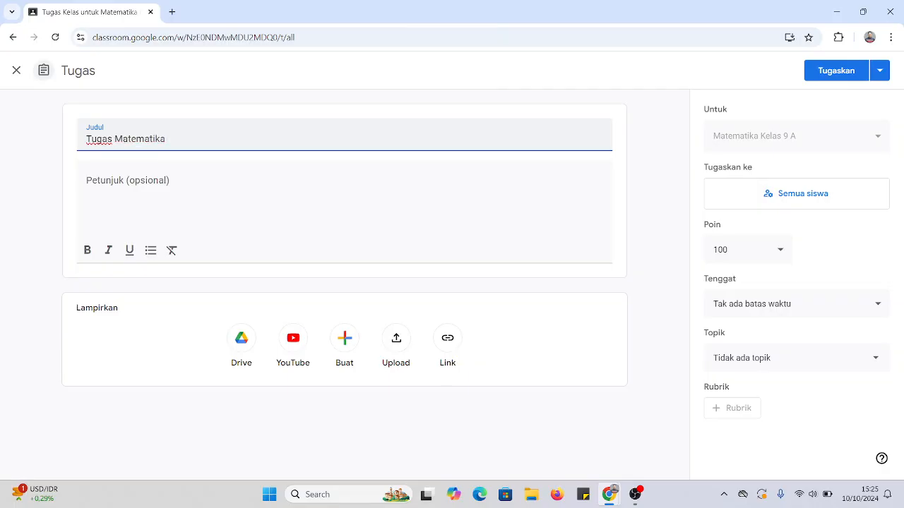
{"action": "type", "text": " - Persamaan Linear"}
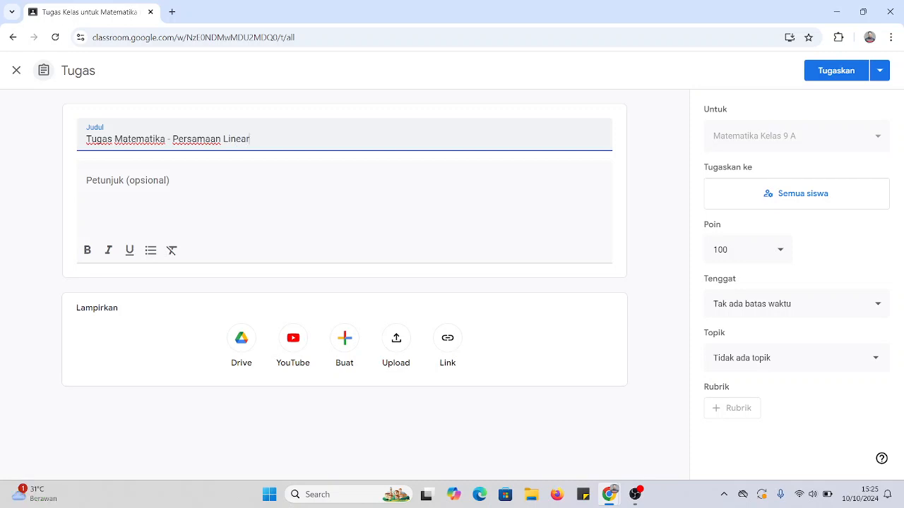
{"action": "left_click", "coordinate": [176, 163]}
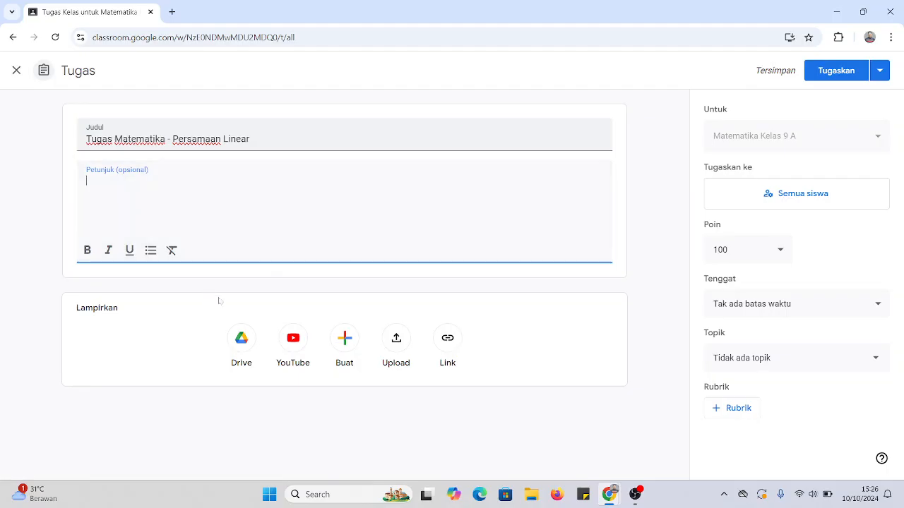
- Look through the attachment options for new files, Drive, YouTube, uploads and links without attaching anything
{"action": "left_click", "coordinate": [342, 340]}
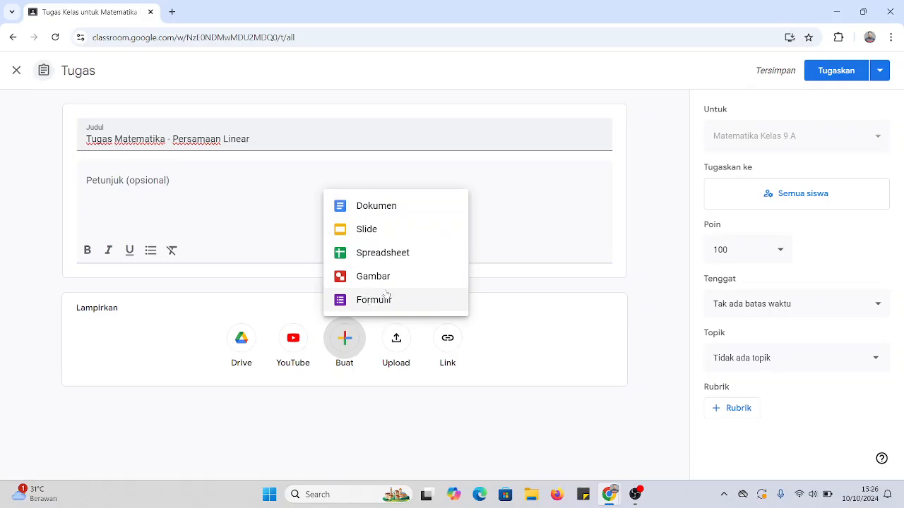
{"action": "left_click", "coordinate": [249, 352]}
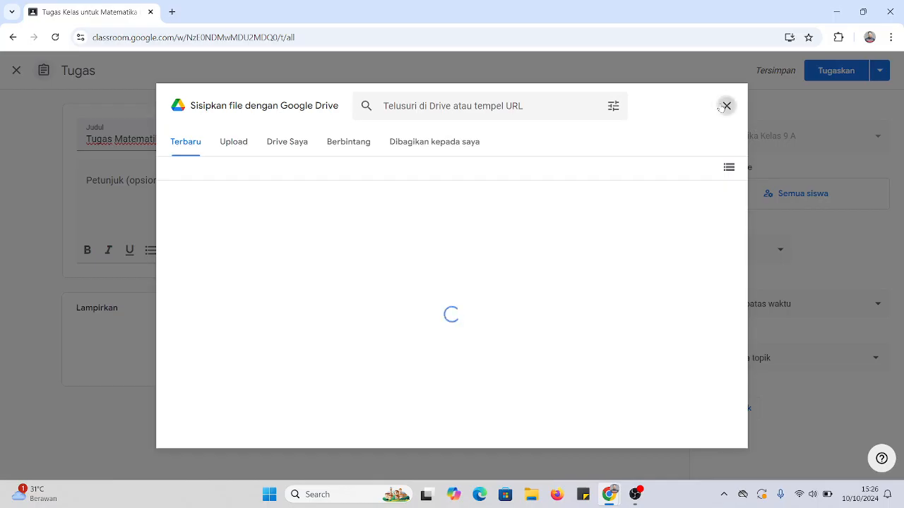
{"action": "left_click", "coordinate": [724, 105]}
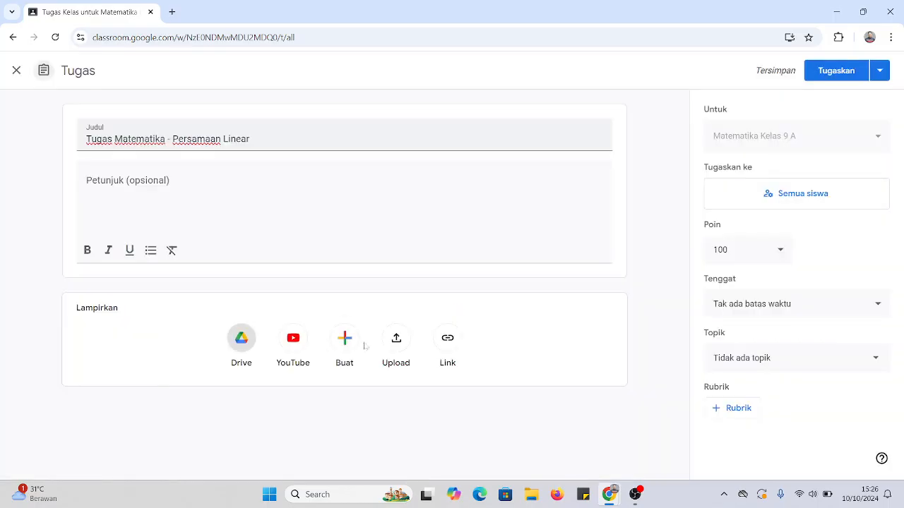
{"action": "left_click", "coordinate": [295, 340]}
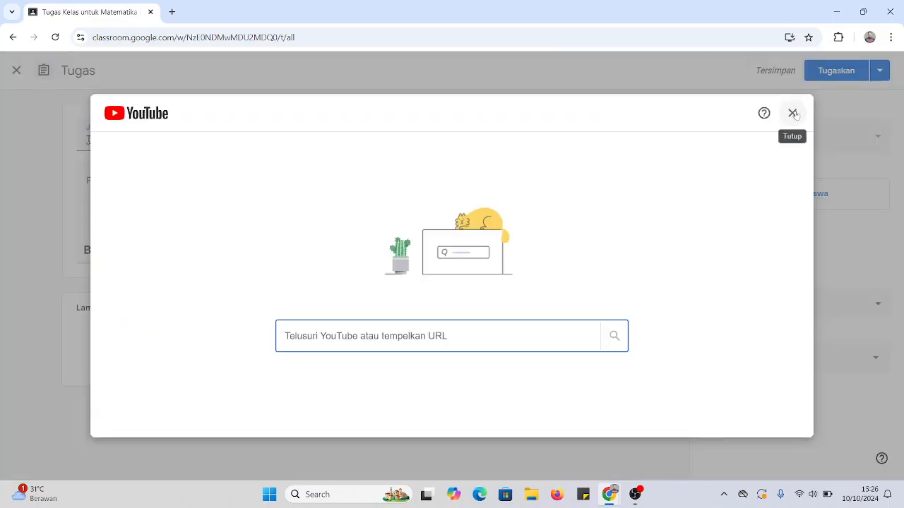
{"action": "left_click", "coordinate": [792, 114]}
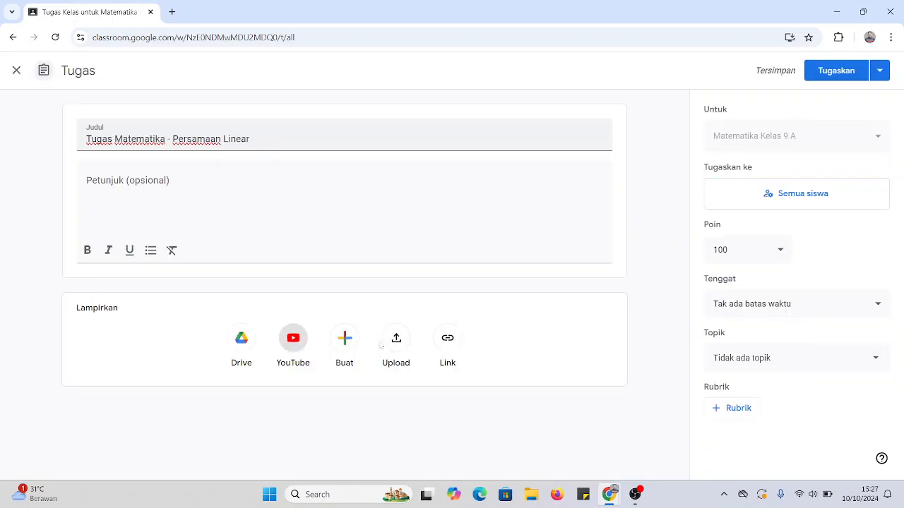
{"action": "left_click", "coordinate": [397, 344]}
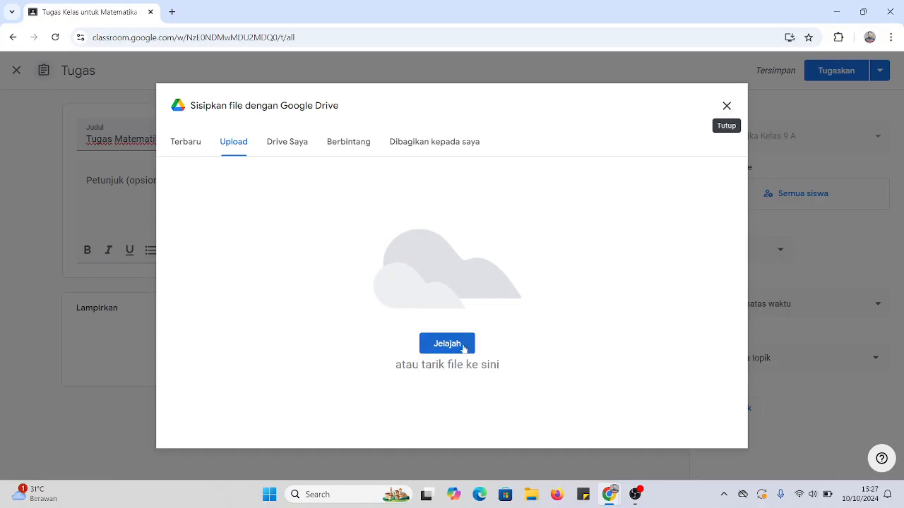
{"action": "left_click", "coordinate": [726, 106]}
{"action": "left_click", "coordinate": [451, 341]}
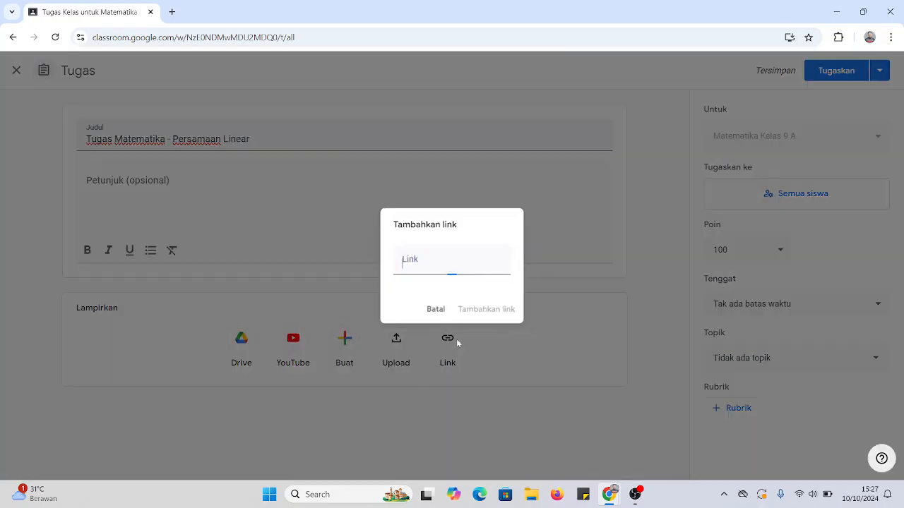
{"action": "left_click", "coordinate": [434, 310]}
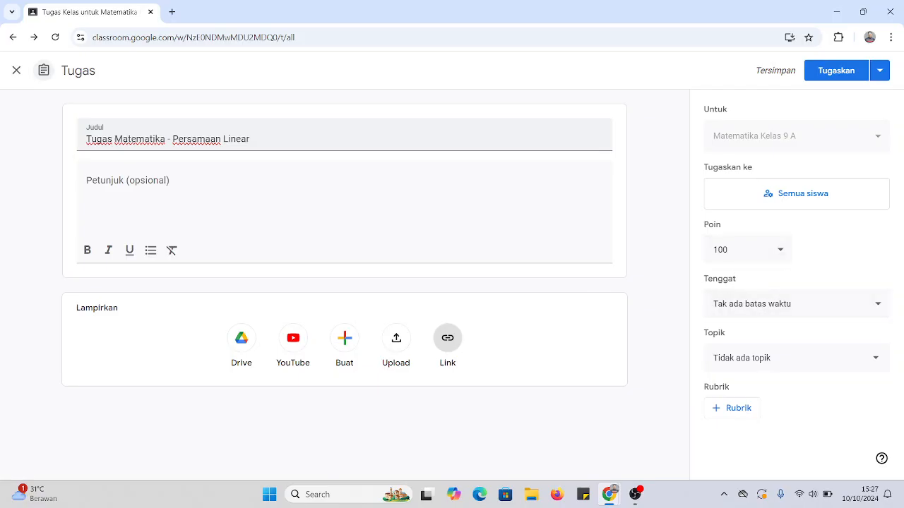
- Set the assignment's deadline to 18 Okt 2024 at 20.00
{"action": "left_click", "coordinate": [809, 306]}
{"action": "left_click", "coordinate": [809, 305]}
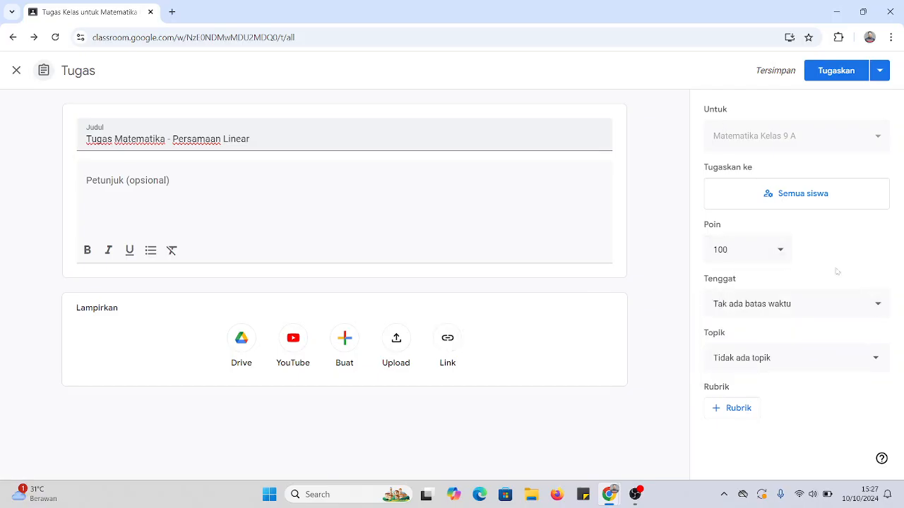
{"action": "left_click", "coordinate": [791, 308]}
{"action": "left_click", "coordinate": [794, 347]}
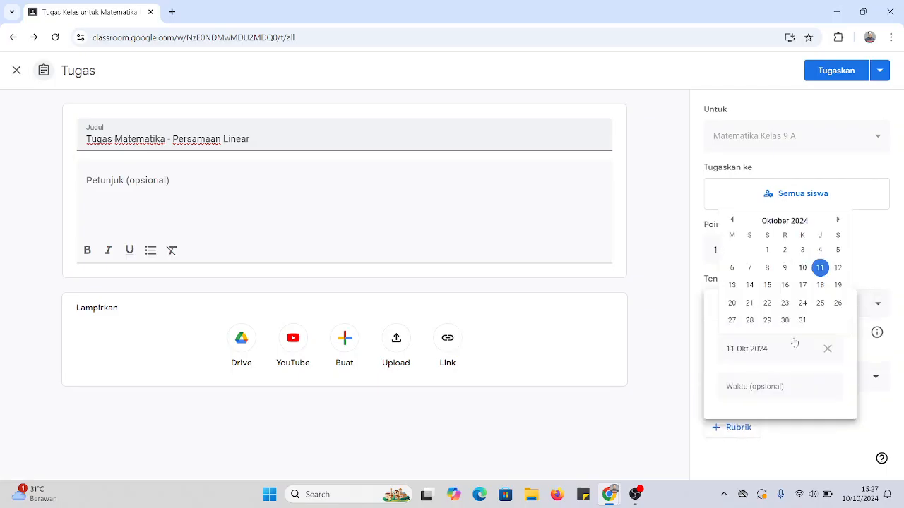
{"action": "left_click", "coordinate": [821, 289]}
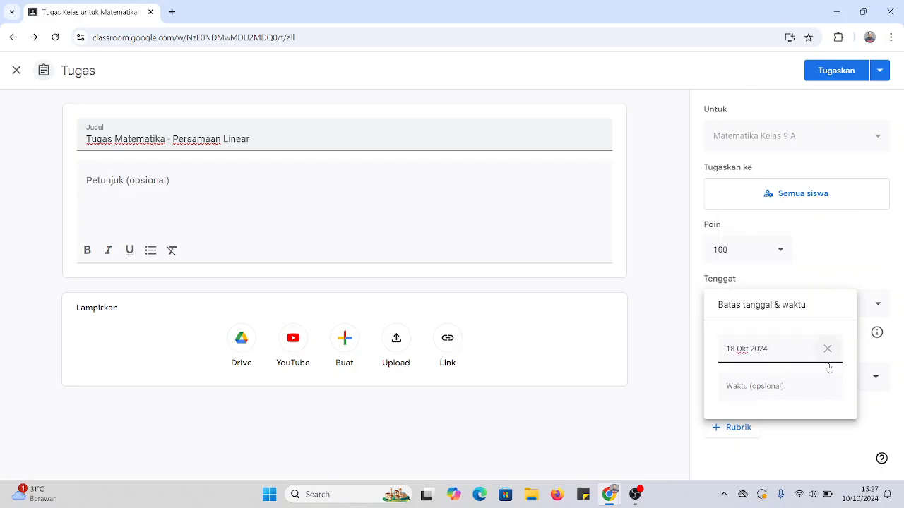
{"action": "left_click", "coordinate": [786, 389]}
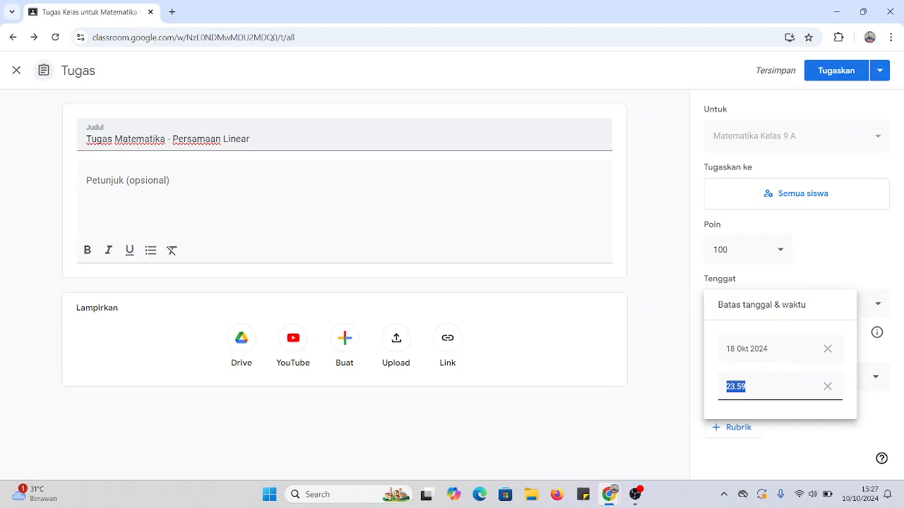
{"action": "type", "text": "20.00"}
{"action": "left_click", "coordinate": [798, 437]}
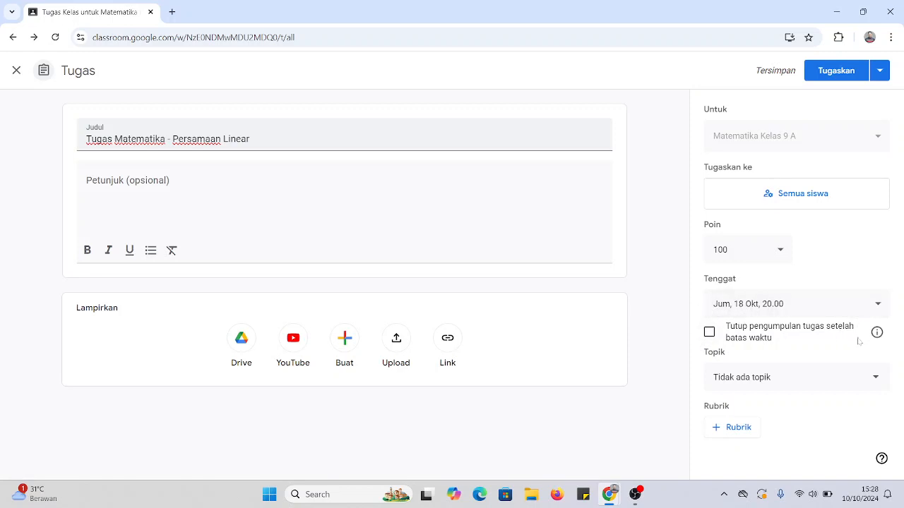
- Enable closing of submissions after the deadline and review the deadline's date and time
{"action": "left_click", "coordinate": [708, 333]}
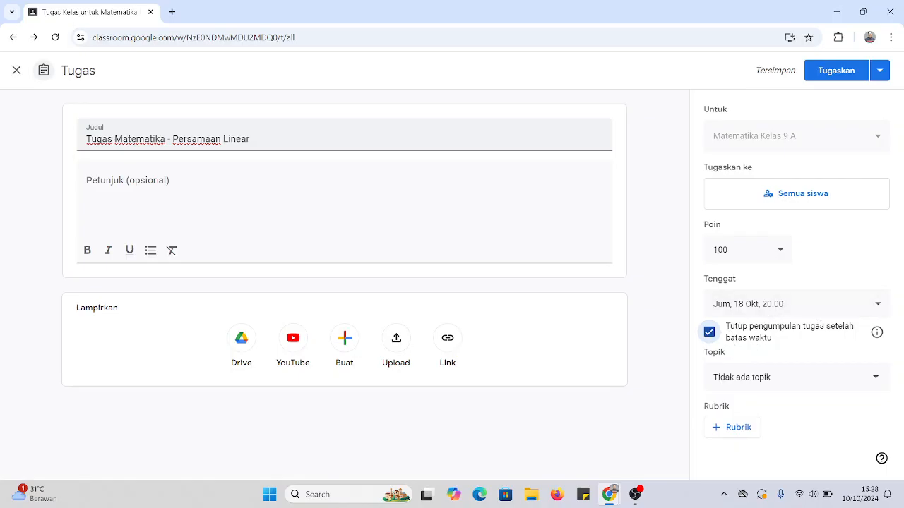
{"action": "left_click", "coordinate": [708, 333]}
{"action": "left_click", "coordinate": [709, 333]}
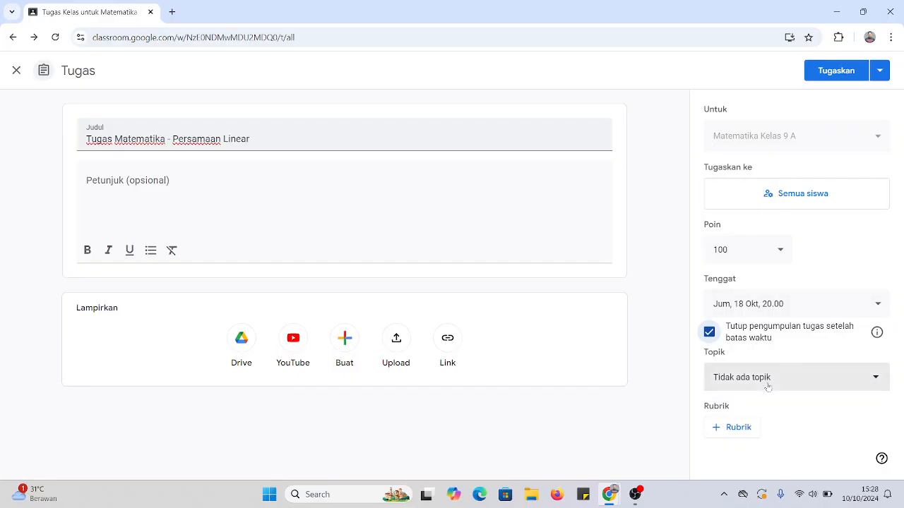
{"action": "left_click", "coordinate": [792, 304]}
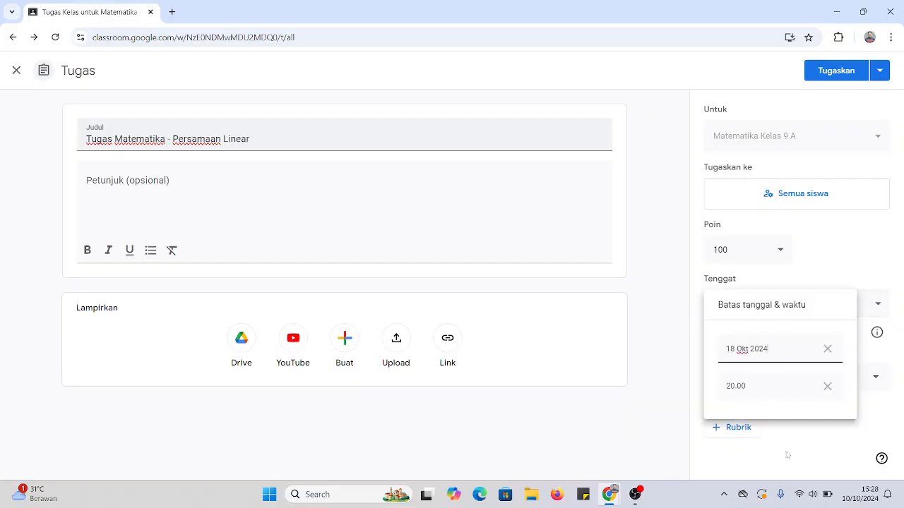
{"action": "left_click", "coordinate": [788, 456]}
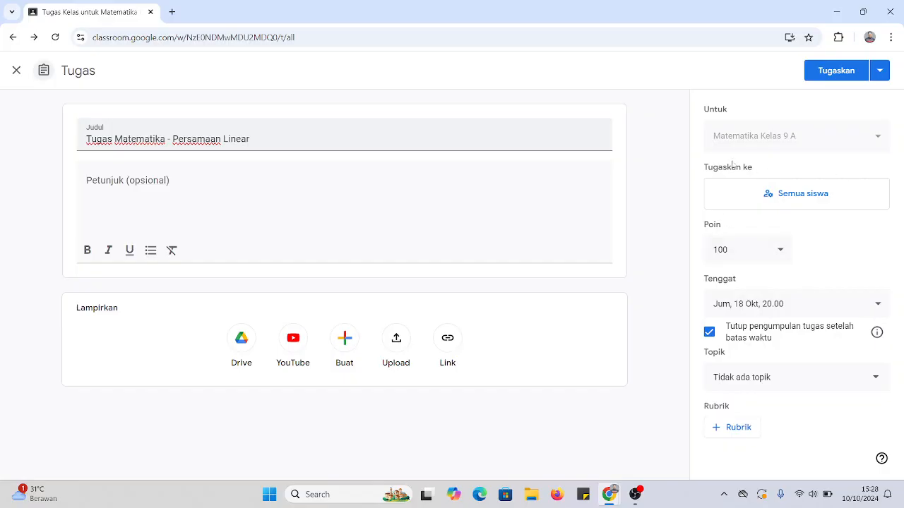
- Set the assignment's points to Tidak dinilai
{"action": "left_click", "coordinate": [768, 254]}
{"action": "left_click", "coordinate": [777, 250]}
{"action": "left_click", "coordinate": [777, 251]}
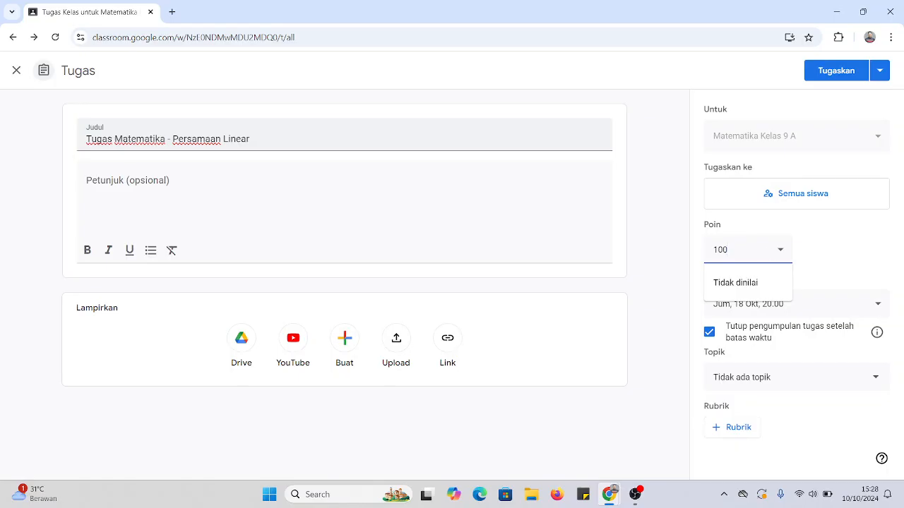
{"action": "left_click", "coordinate": [743, 283]}
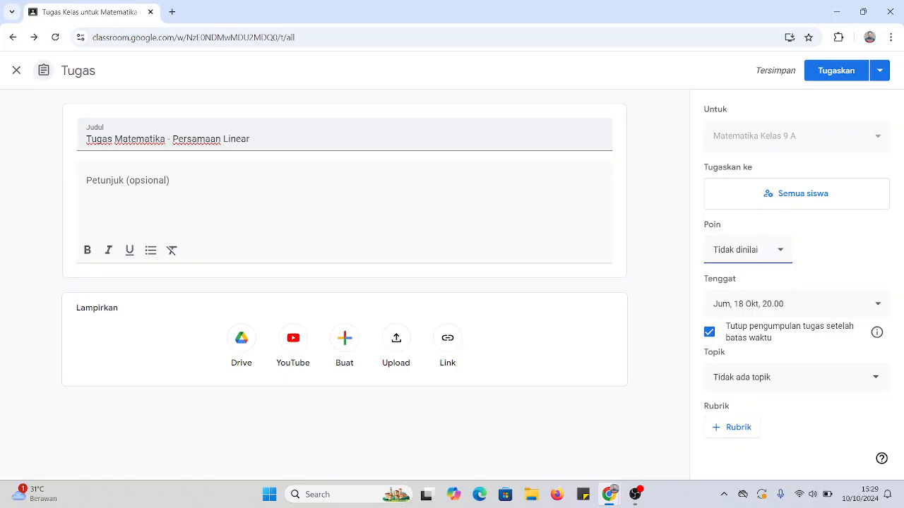
- Replace the ungraded setting with a points value of 100
{"action": "key", "text": "ctrl+a"}
{"action": "key", "text": "BackSpace"}
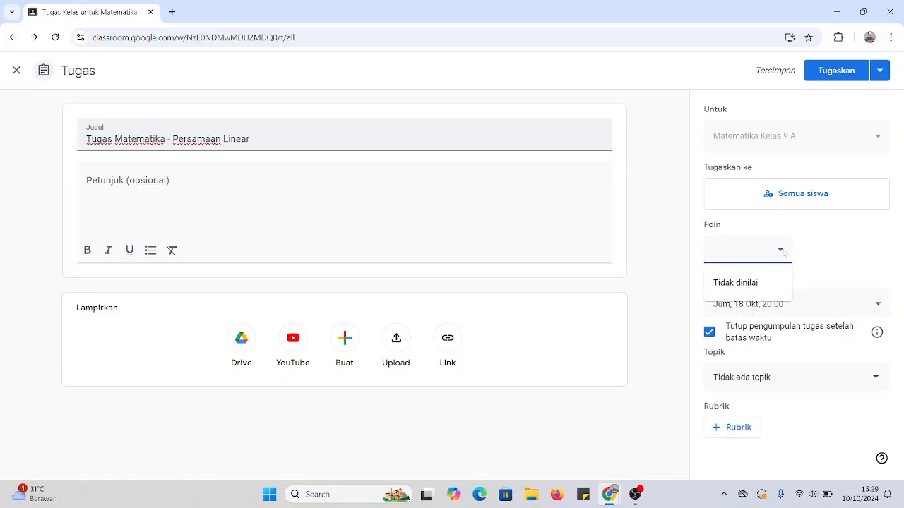
{"action": "left_click", "coordinate": [782, 252]}
{"action": "left_click_drag", "start_coordinate": [766, 250], "coordinate": [607, 255]}
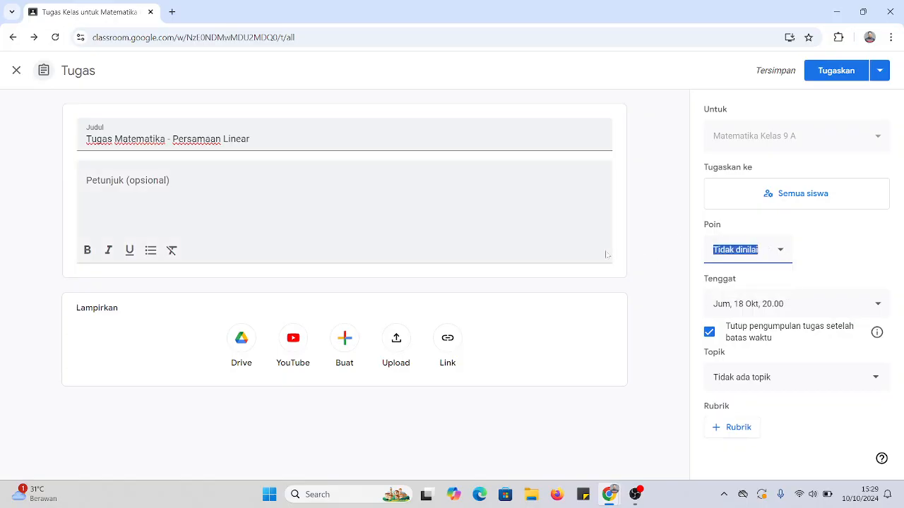
{"action": "type", "text": "1"}
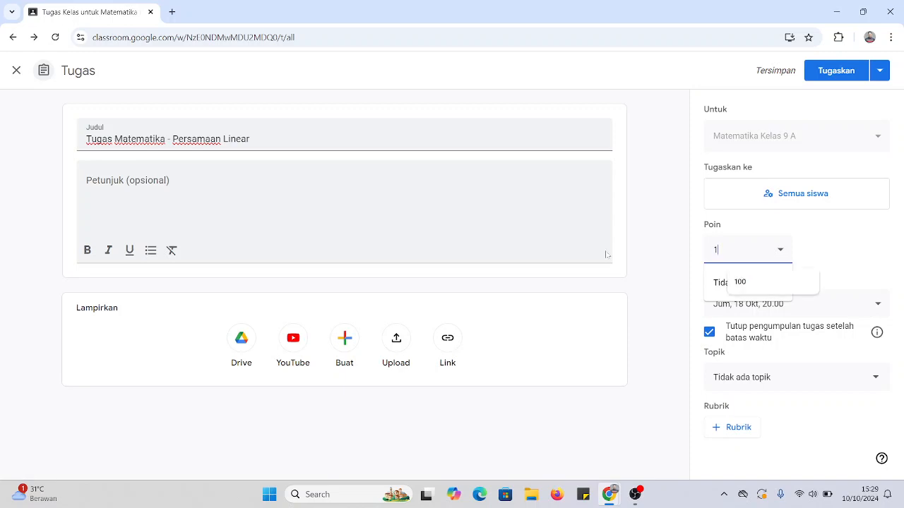
{"action": "type", "text": "00"}
{"action": "left_click", "coordinate": [773, 277]}
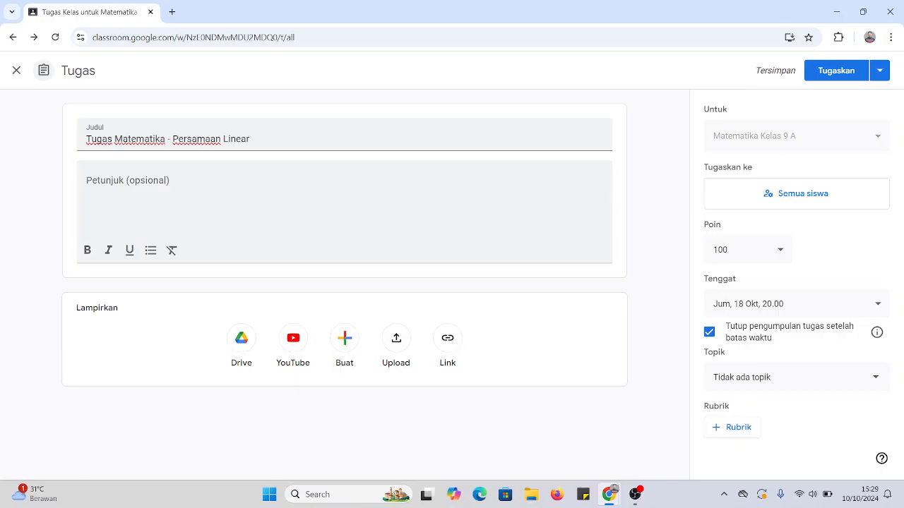
- View the topic choices for the assignment without selecting a different one
{"action": "left_click", "coordinate": [785, 384]}
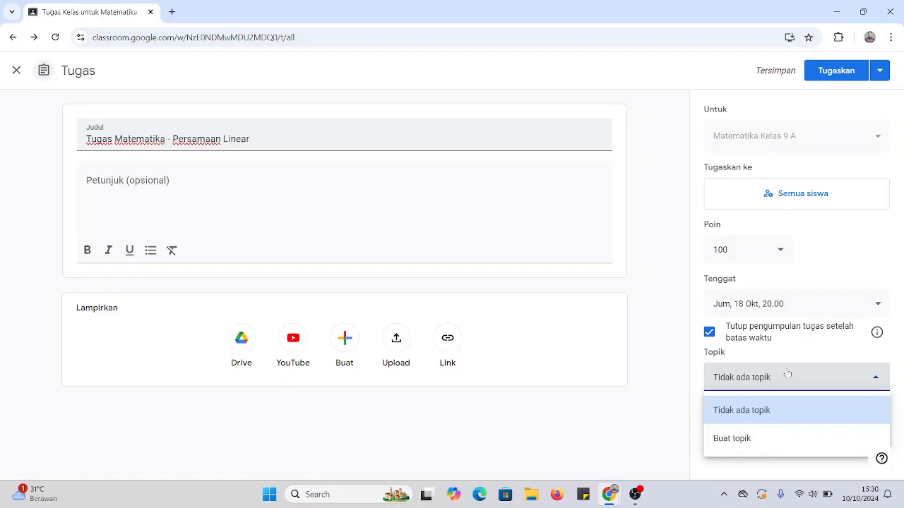
{"action": "left_click", "coordinate": [787, 374]}
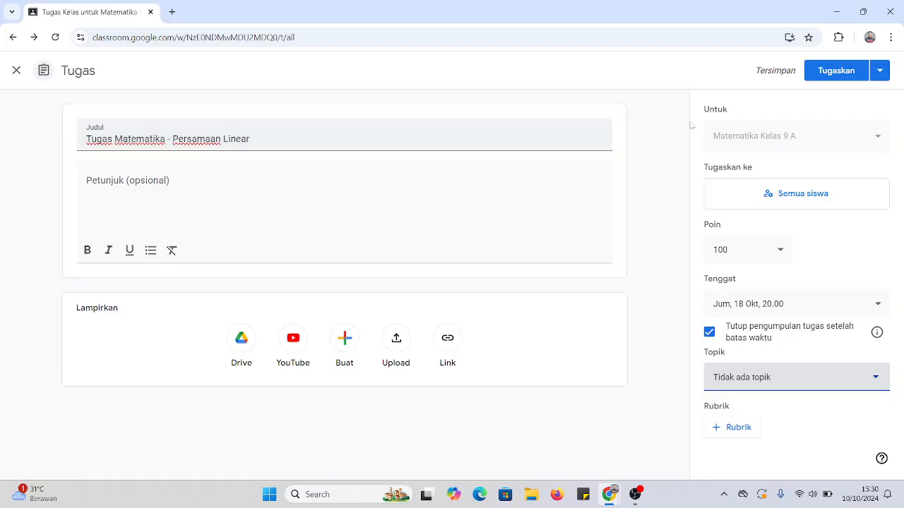
- Examine the assignment's student recipient options and the student invitation dialog without inviting anyone
{"action": "left_click", "coordinate": [785, 192]}
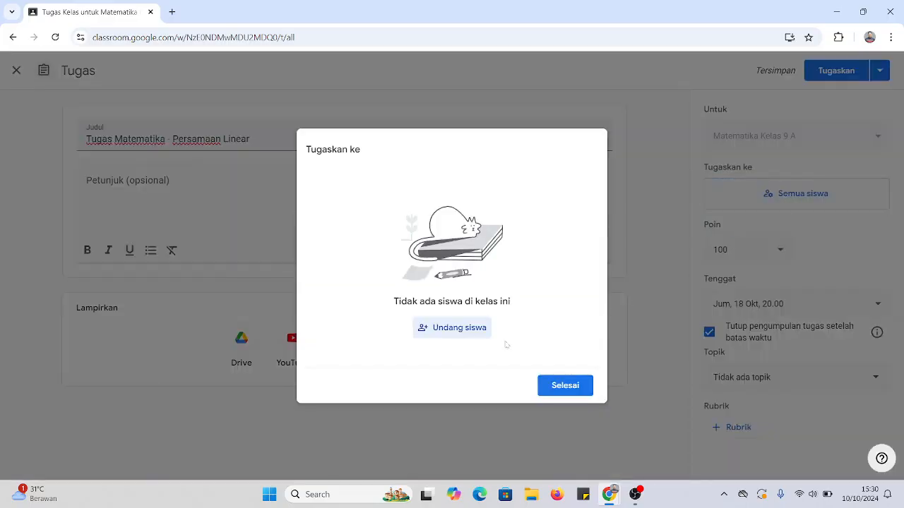
{"action": "left_click", "coordinate": [445, 332]}
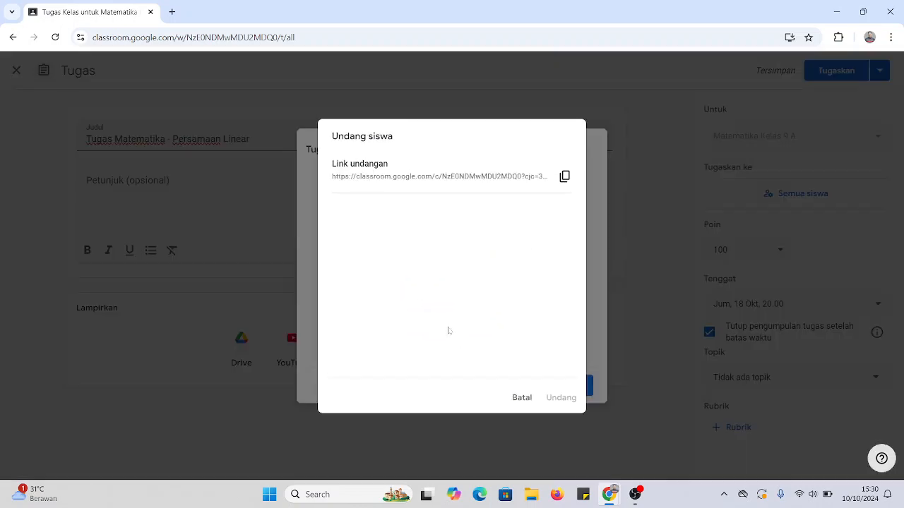
{"action": "left_click", "coordinate": [522, 398]}
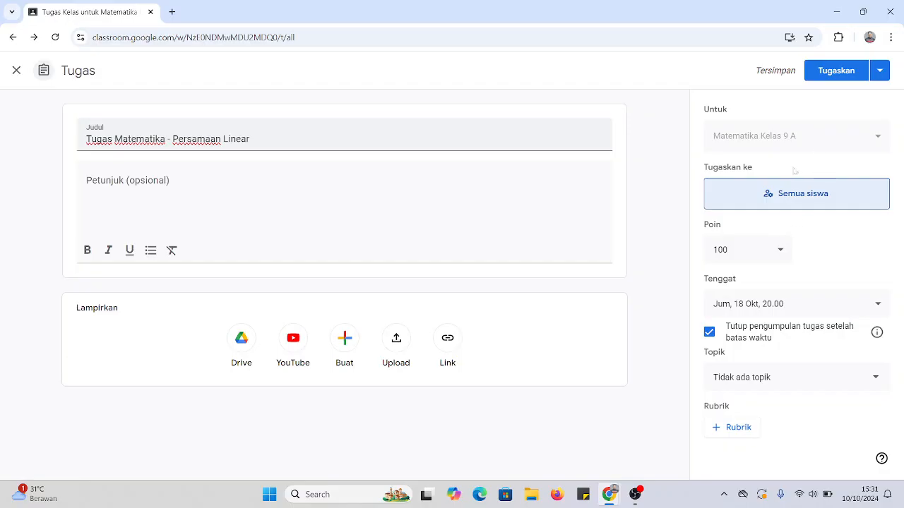
{"action": "left_click", "coordinate": [783, 198]}
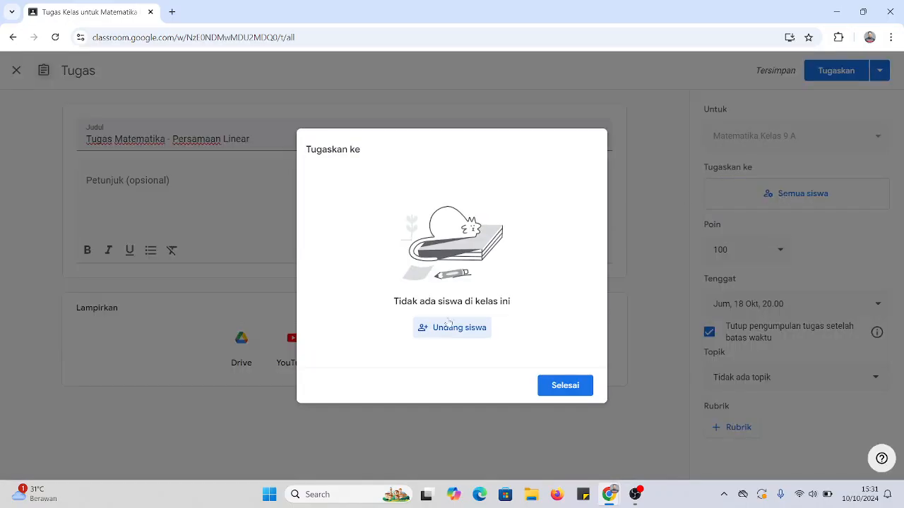
{"action": "left_click", "coordinate": [451, 326]}
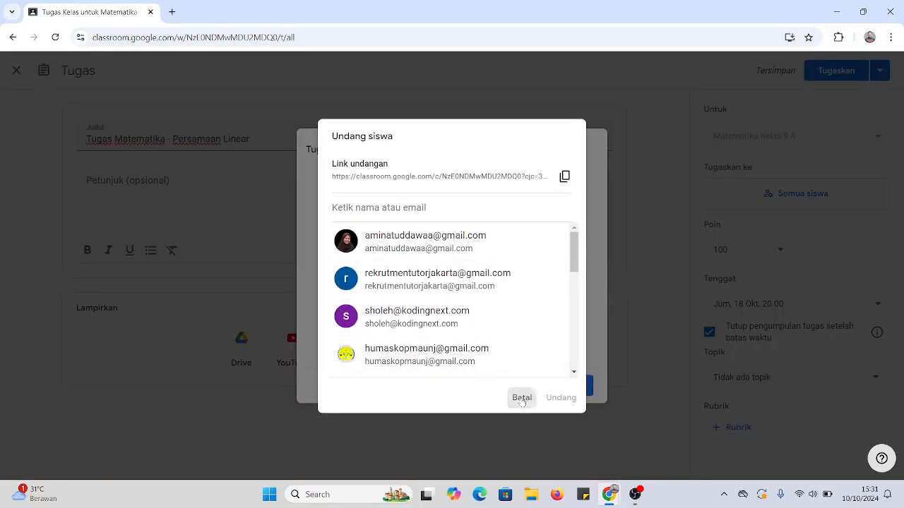
{"action": "left_click", "coordinate": [520, 395]}
{"action": "left_click", "coordinate": [542, 384]}
{"action": "left_click", "coordinate": [783, 200]}
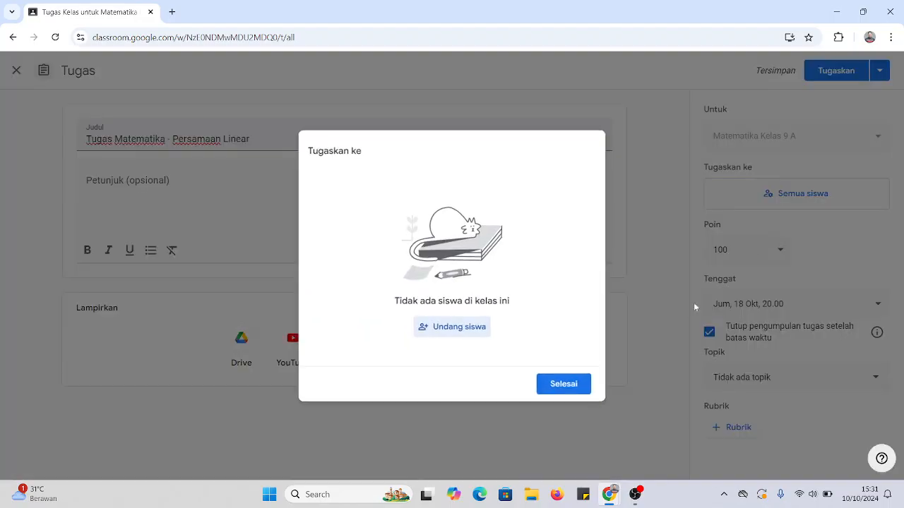
{"action": "left_click", "coordinate": [573, 390]}
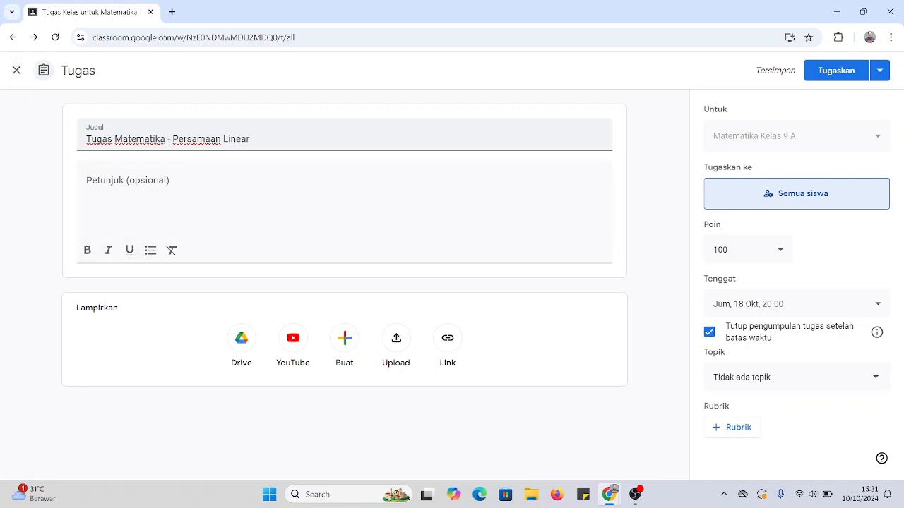
- Publish the assignment to the class, dismiss the topic tip and expand its entry in the classwork list
{"action": "left_click", "coordinate": [836, 70]}
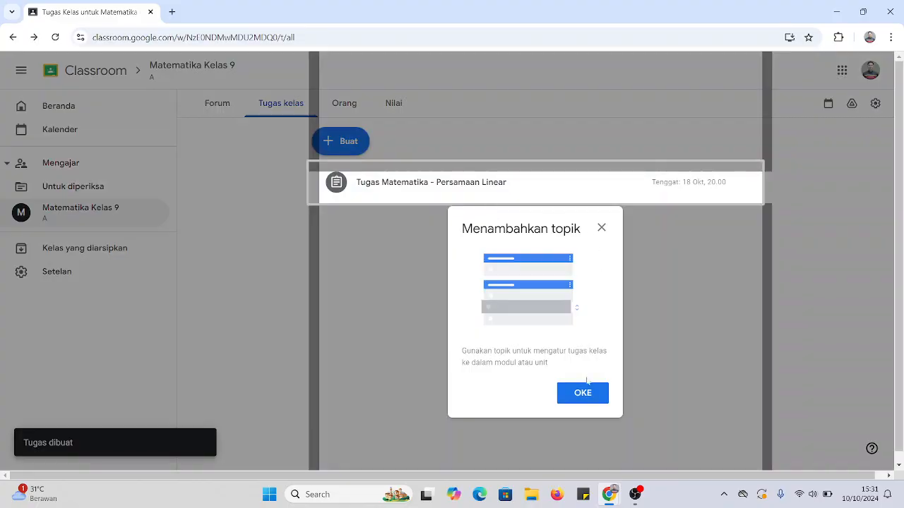
{"action": "left_click", "coordinate": [582, 392]}
{"action": "left_click", "coordinate": [747, 182]}
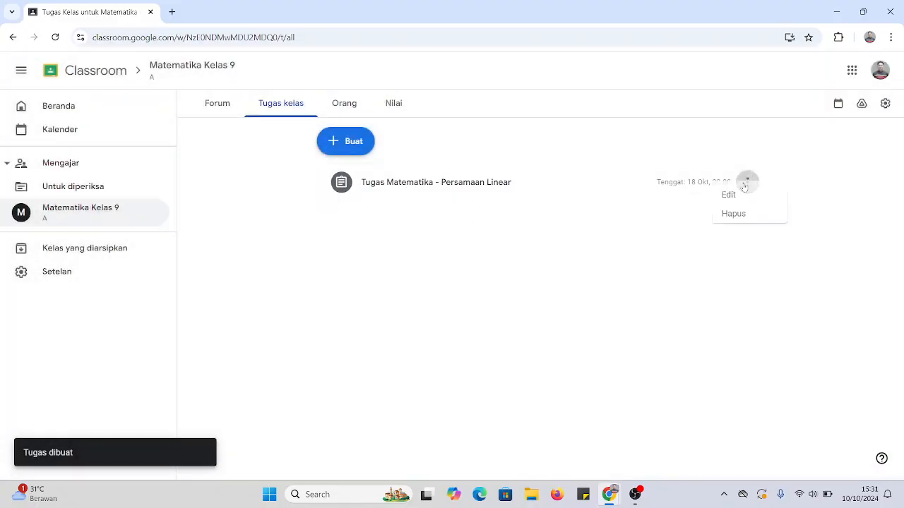
{"action": "left_click", "coordinate": [540, 189]}
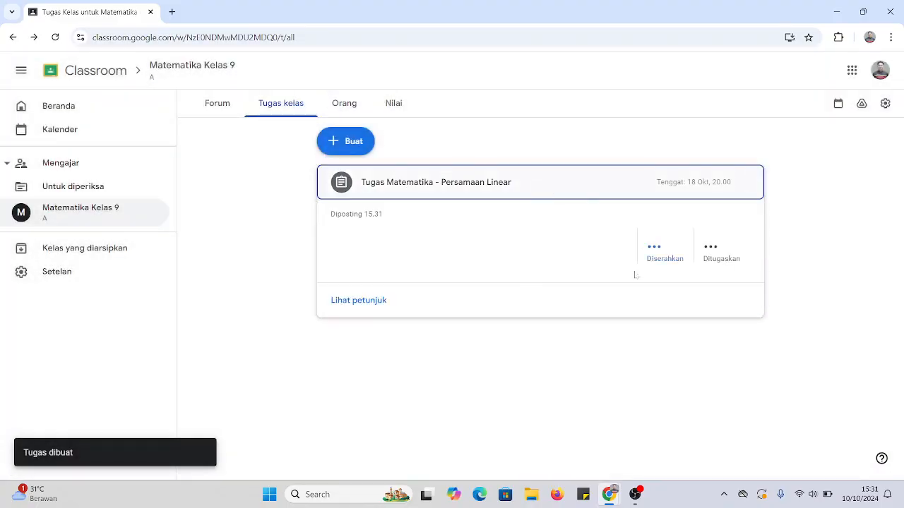
{"action": "left_click", "coordinate": [342, 189]}
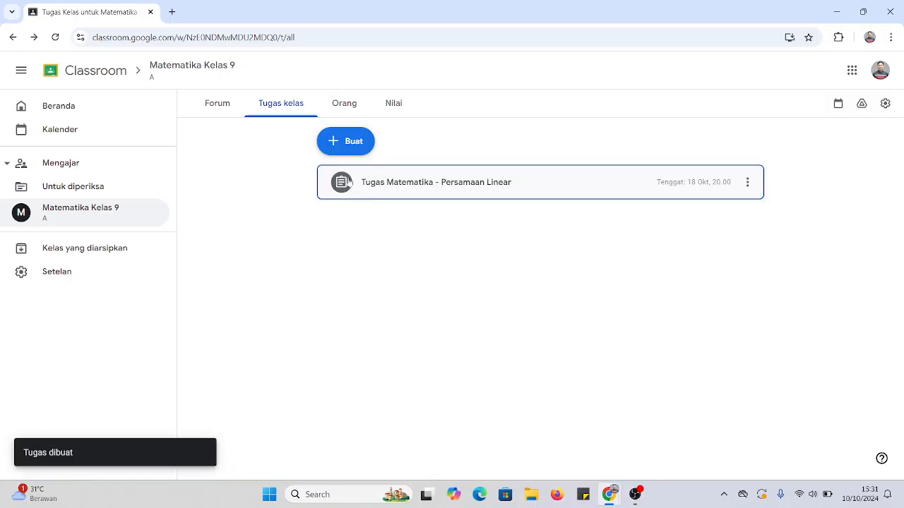
{"action": "left_click", "coordinate": [342, 189]}
{"action": "left_click", "coordinate": [343, 189]}
{"action": "left_click", "coordinate": [429, 190]}
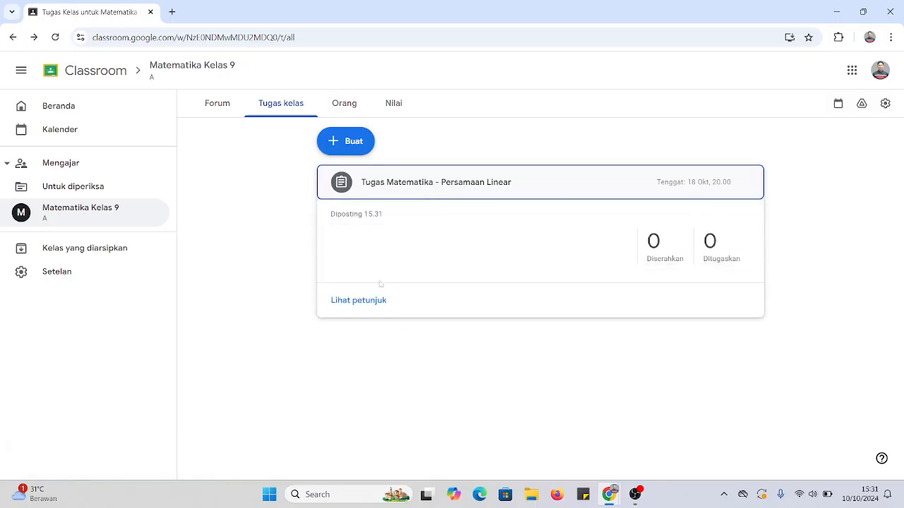
- Edit the published assignment to add the new topic Persamaan Linear and save the change
{"action": "left_click", "coordinate": [358, 302]}
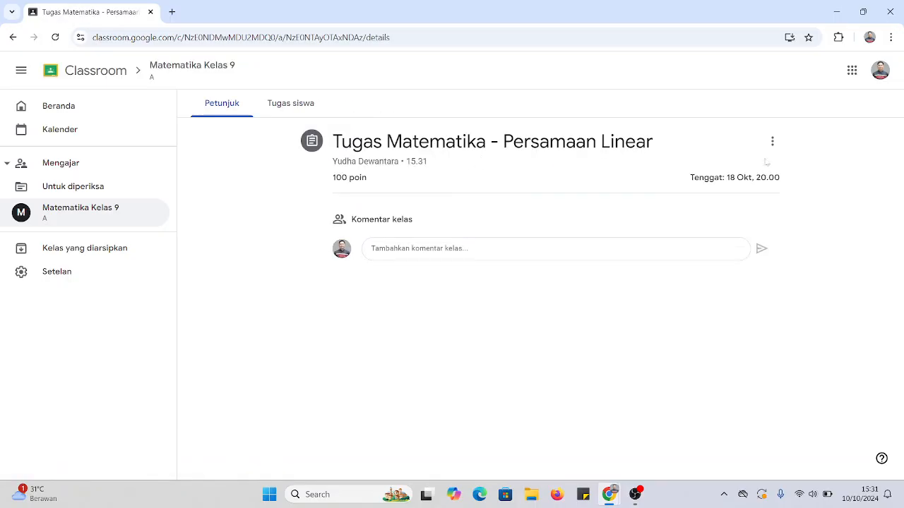
{"action": "left_click", "coordinate": [772, 141]}
{"action": "left_click", "coordinate": [727, 168]}
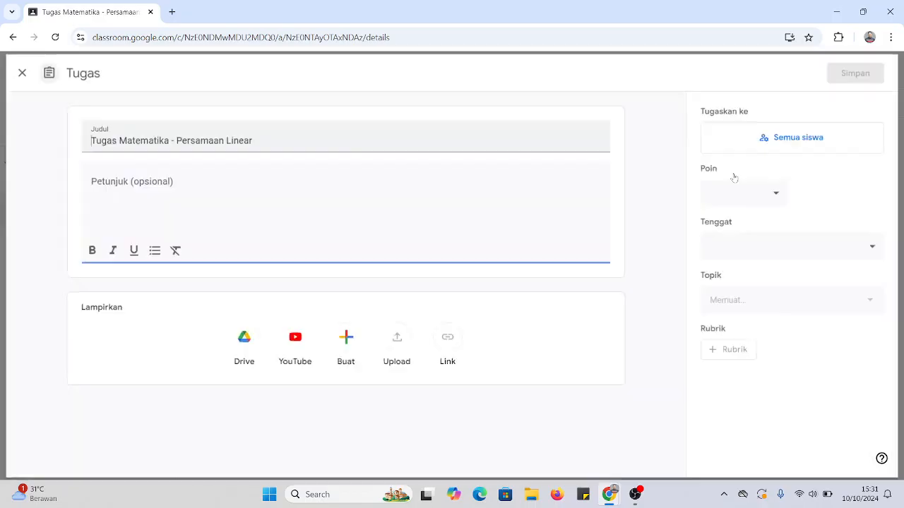
{"action": "left_click", "coordinate": [762, 323]}
{"action": "left_click", "coordinate": [738, 382]}
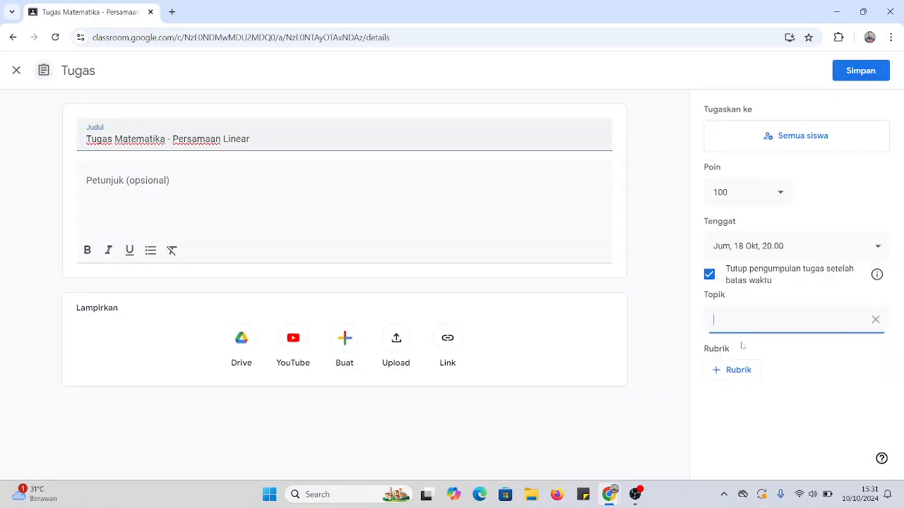
{"action": "type", "text": "Persamaan "}
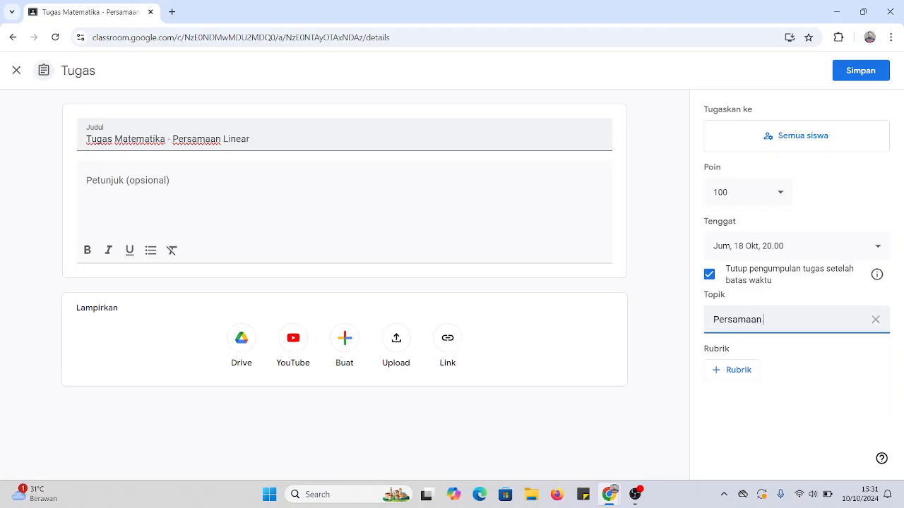
{"action": "type", "text": "Linear"}
{"action": "left_click", "coordinate": [853, 70]}
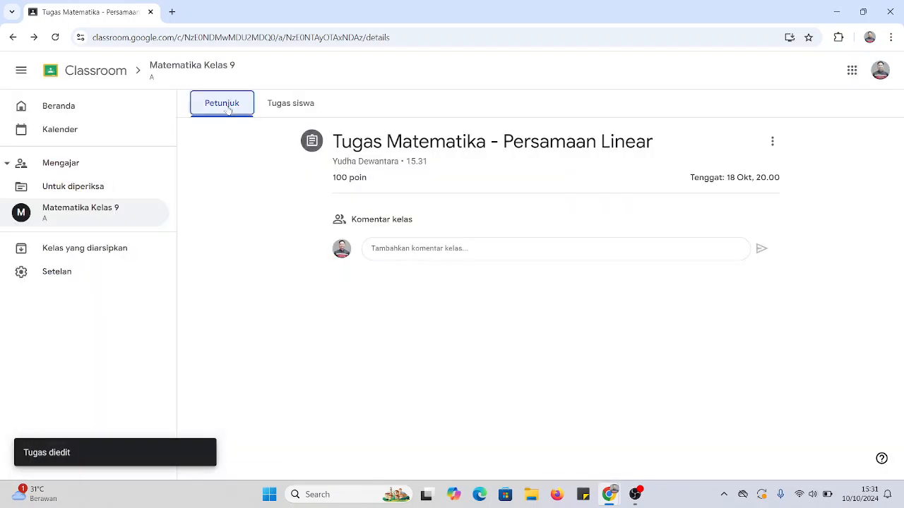
- Check the assignment's student work page and return to the classwork list
{"action": "left_click", "coordinate": [290, 104]}
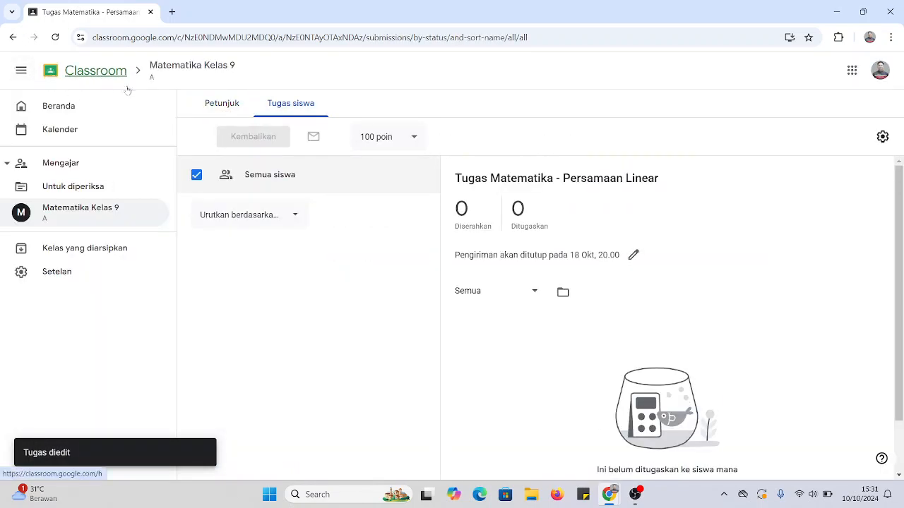
{"action": "left_click", "coordinate": [13, 36]}
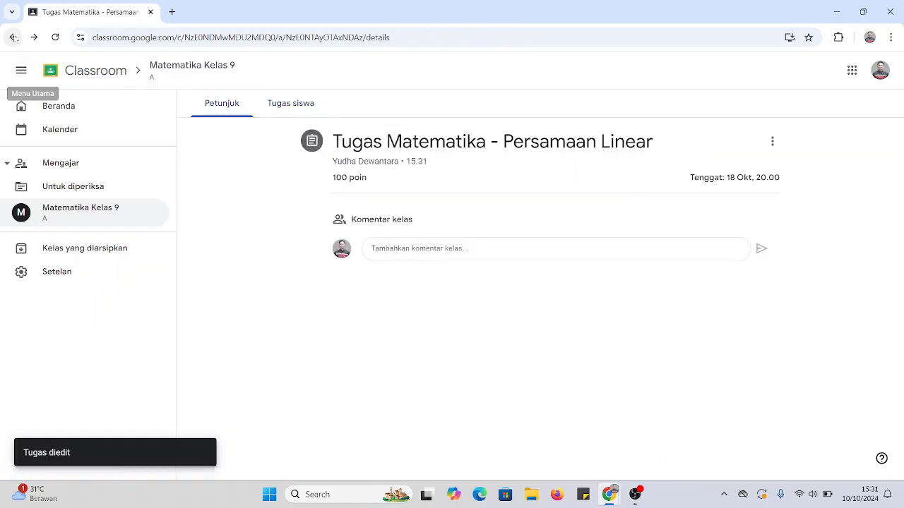
{"action": "left_click", "coordinate": [13, 36]}
- Filter the classwork by the topic Persamaan Linear and switch back to Semua topik
{"action": "left_click", "coordinate": [413, 177]}
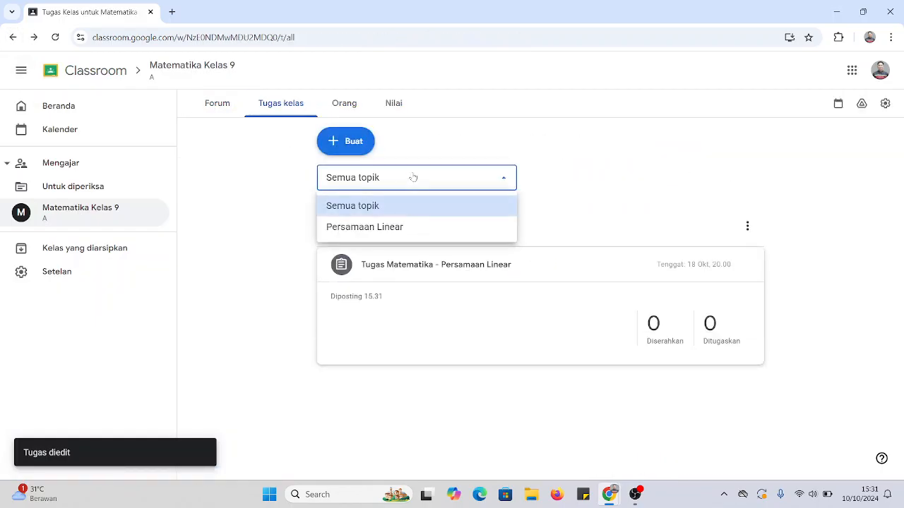
{"action": "left_click", "coordinate": [399, 227]}
{"action": "left_click", "coordinate": [415, 154]}
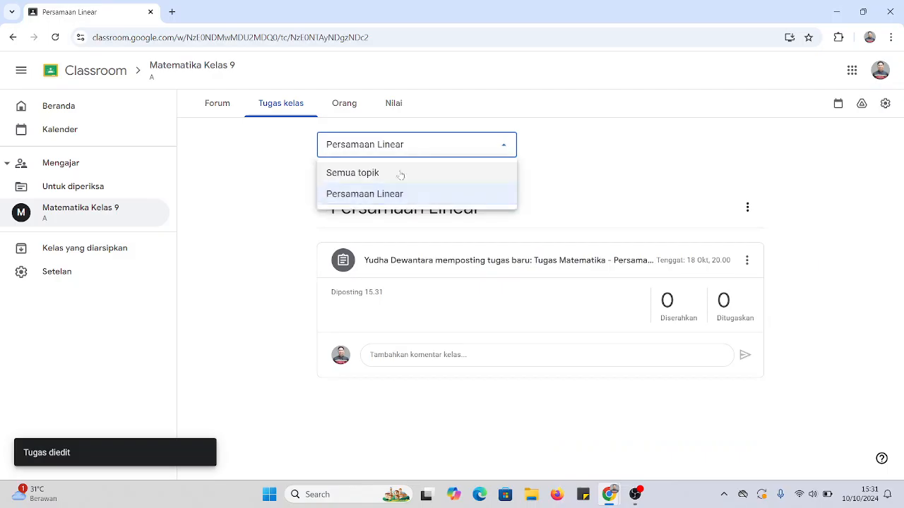
{"action": "left_click", "coordinate": [401, 173]}
- Create a new quiz assignment (Tugas kuis) and open its attached Blank Quiz form for editing
{"action": "left_click", "coordinate": [353, 142]}
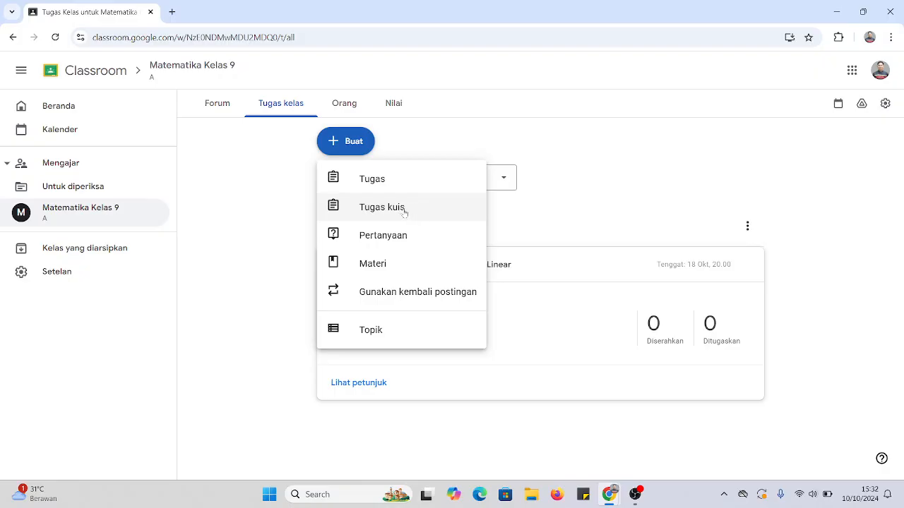
{"action": "left_click", "coordinate": [404, 209]}
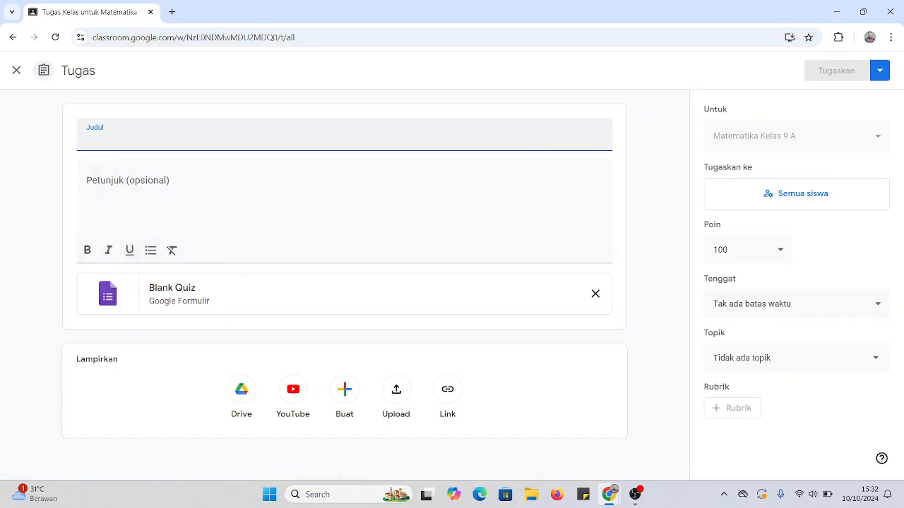
{"action": "left_click", "coordinate": [343, 240]}
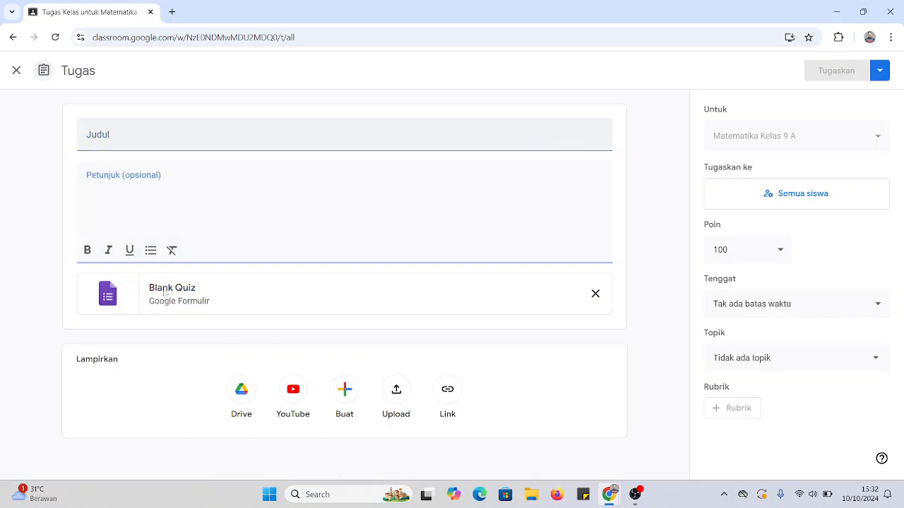
{"action": "left_click", "coordinate": [165, 292]}
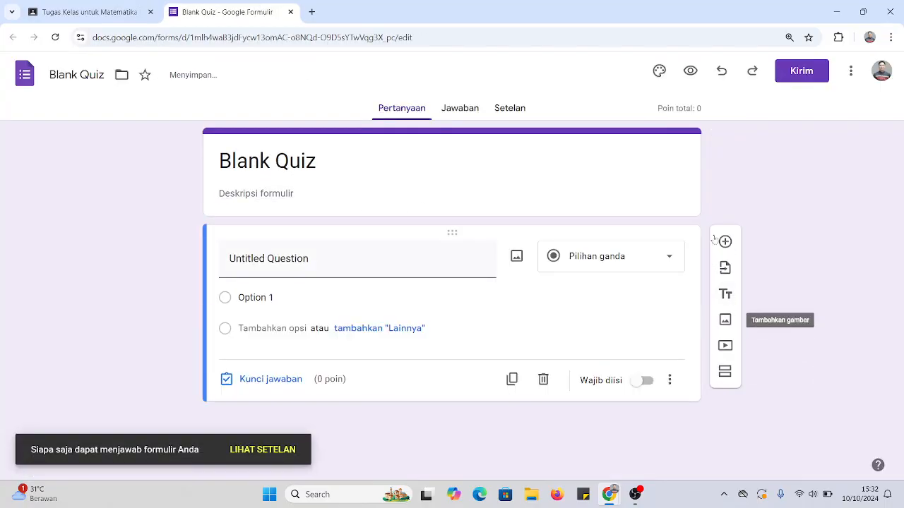
- Examine the quiz form's question types, title and description fields, quiz settings and responses page
{"action": "left_click", "coordinate": [624, 262]}
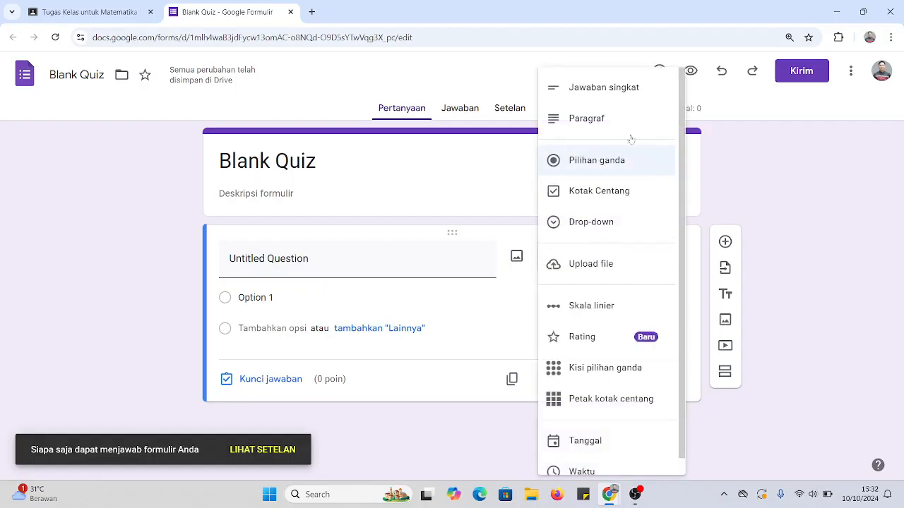
{"action": "left_click", "coordinate": [778, 192]}
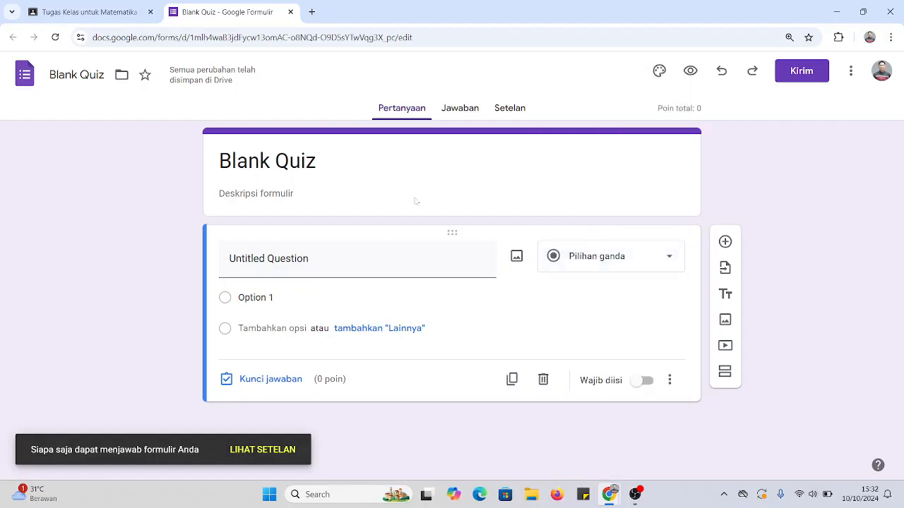
{"action": "left_click", "coordinate": [319, 161]}
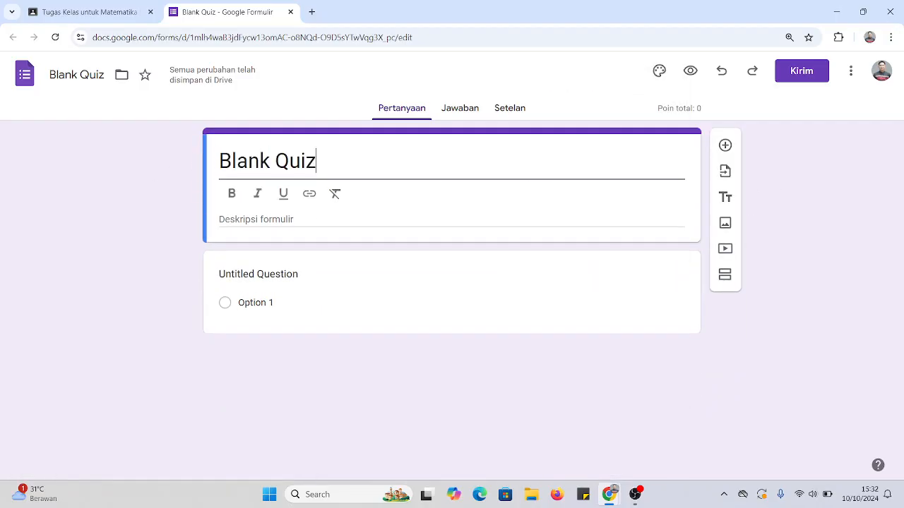
{"action": "left_click", "coordinate": [292, 221]}
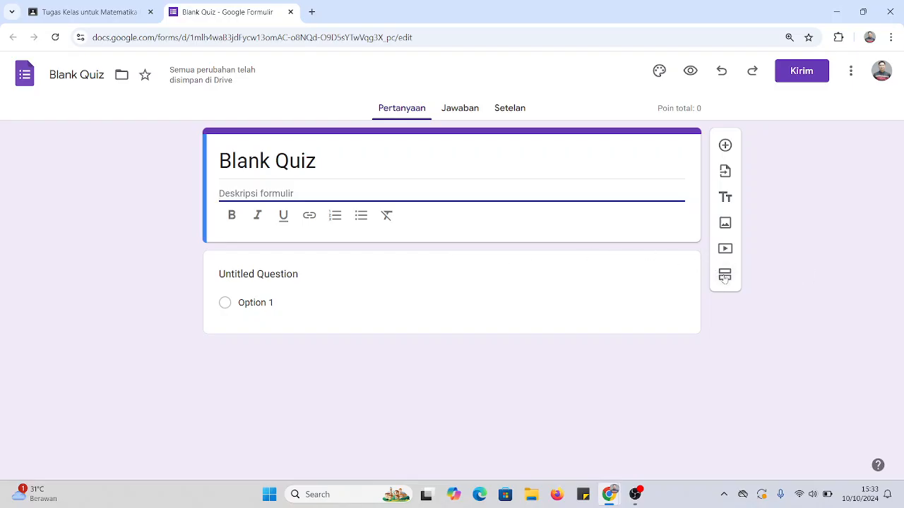
{"action": "left_click", "coordinate": [495, 113]}
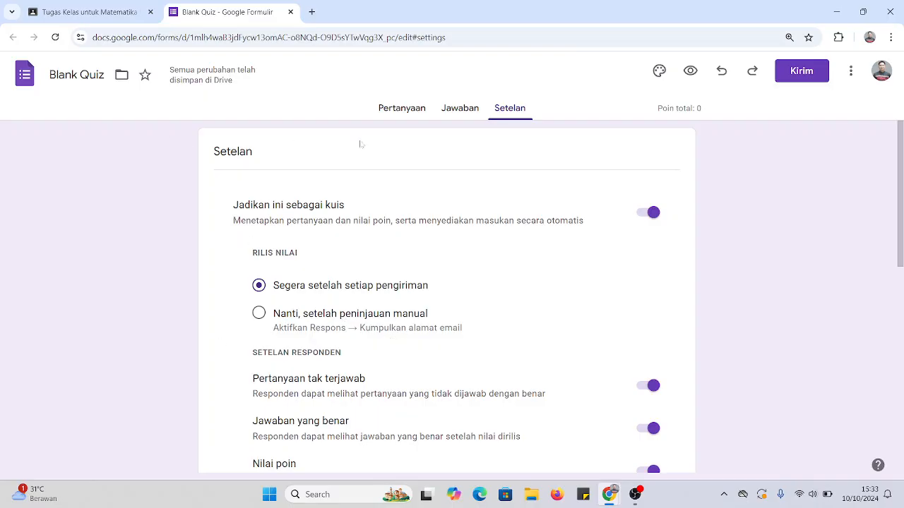
{"action": "left_click", "coordinate": [446, 114]}
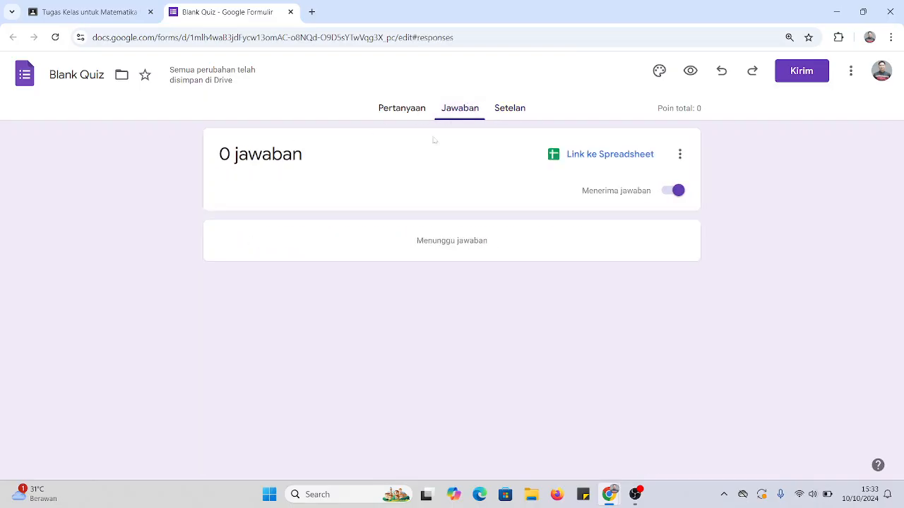
- Return to the form's questions, set the quiz title to Persamaan Linear and open the form description for editing
{"action": "left_click", "coordinate": [399, 114]}
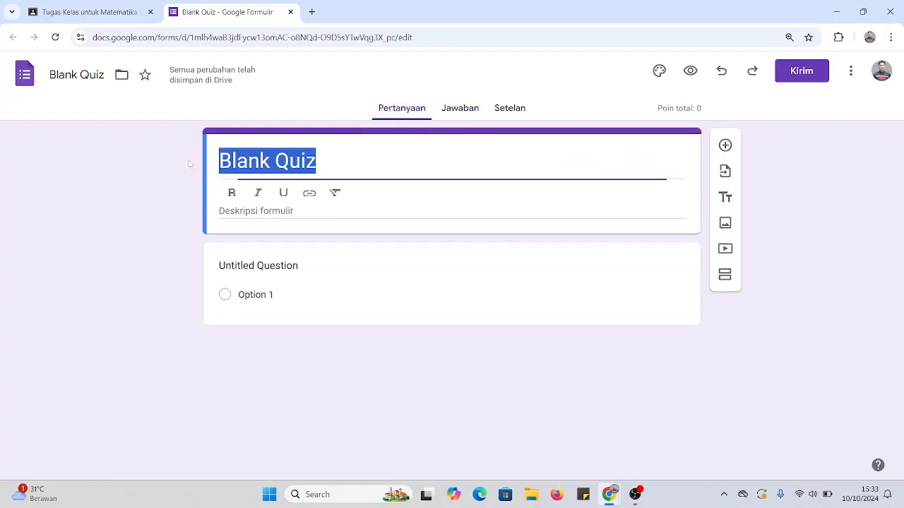
{"action": "type", "text": "Persamaa"}
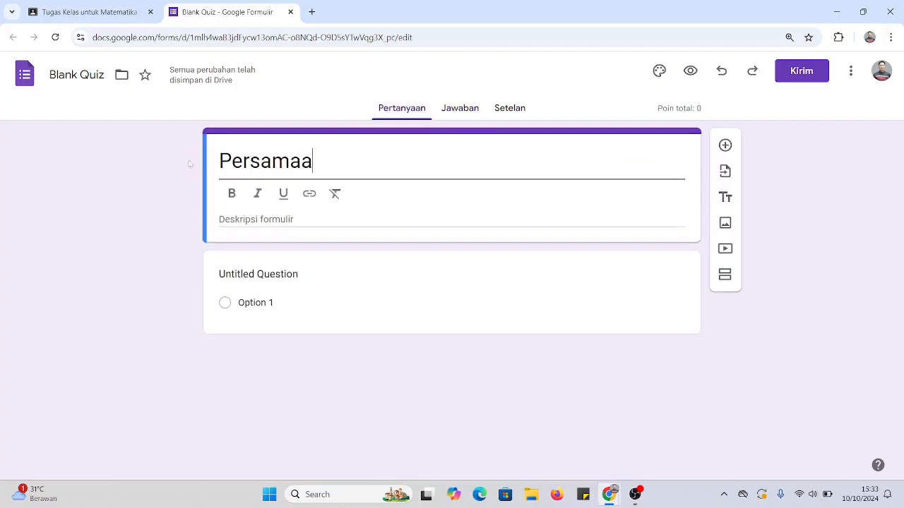
{"action": "type", "text": "n Linear"}
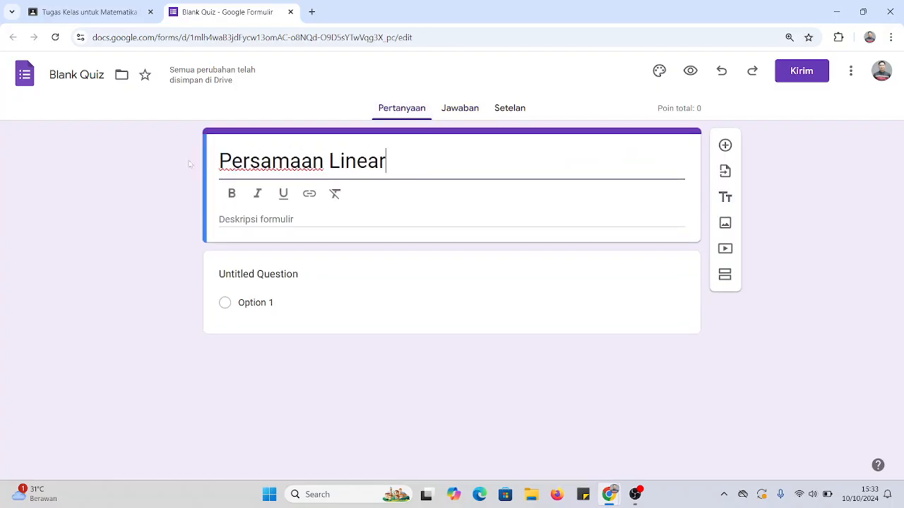
{"action": "left_click", "coordinate": [261, 219]}
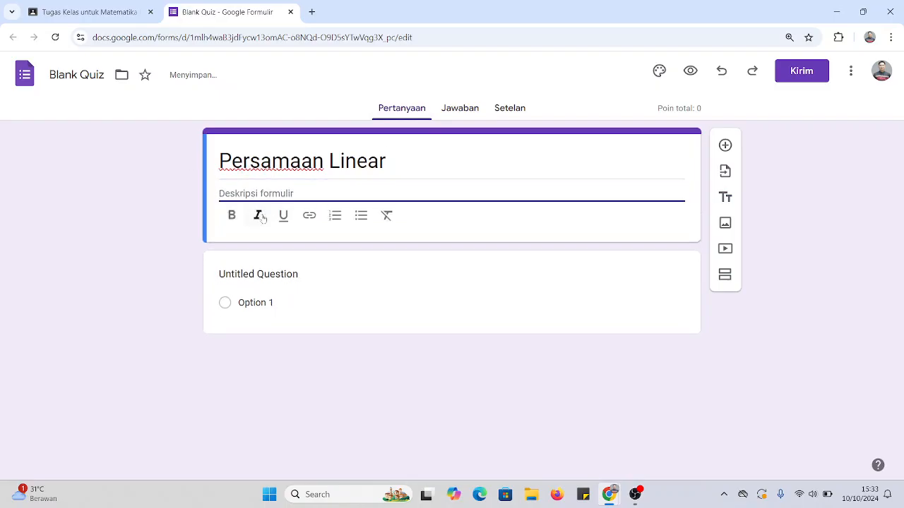
- Set the form description to Tugas 1 and add Opsi 2, Opsi 3 and Opsi 4 to the untitled multiple-choice question
{"action": "type", "text": "Tugas 1"}
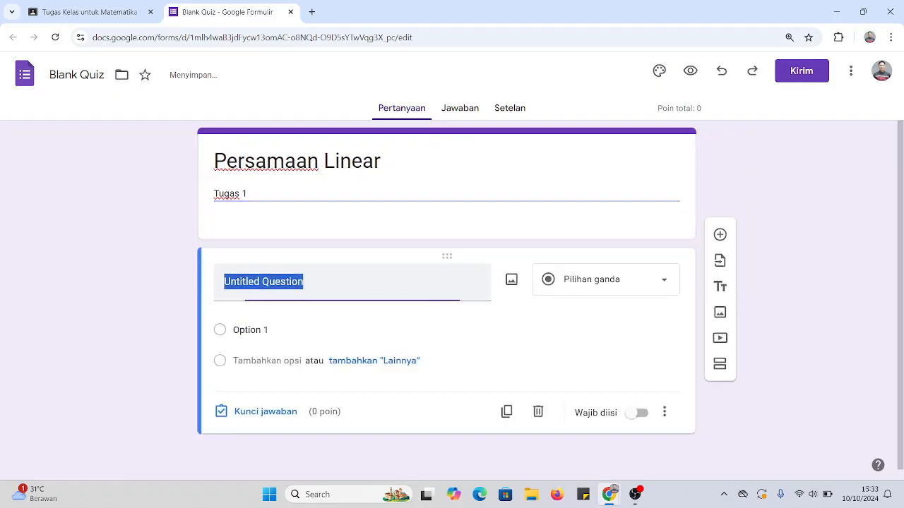
{"action": "left_click", "coordinate": [260, 289]}
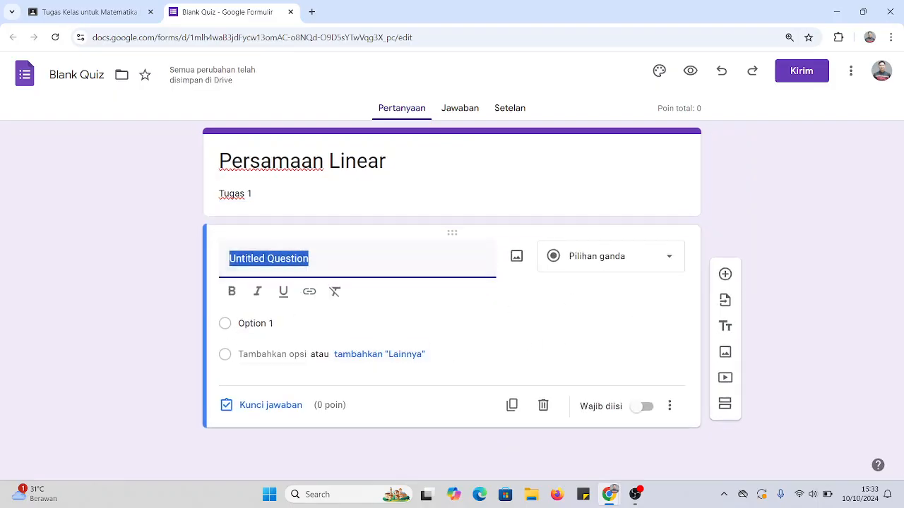
{"action": "left_click", "coordinate": [262, 353]}
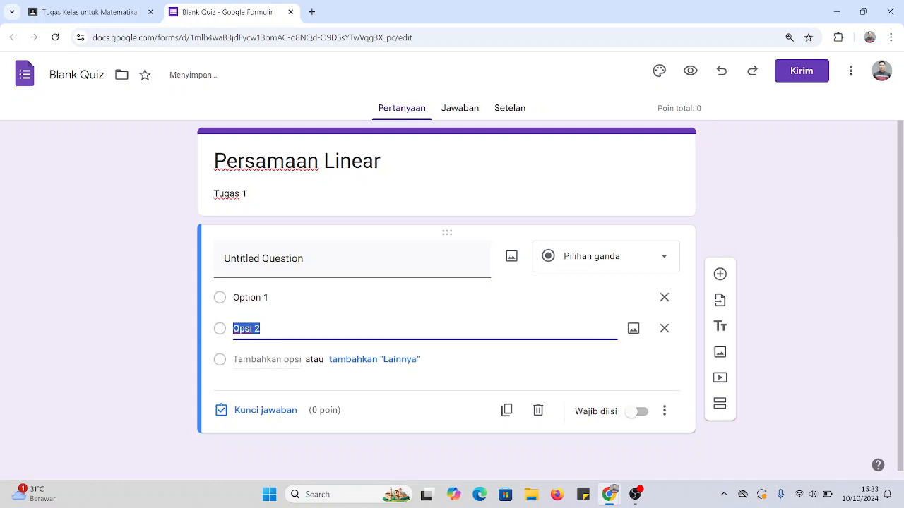
{"action": "key", "text": "Return"}
{"action": "left_click", "coordinate": [585, 432]}
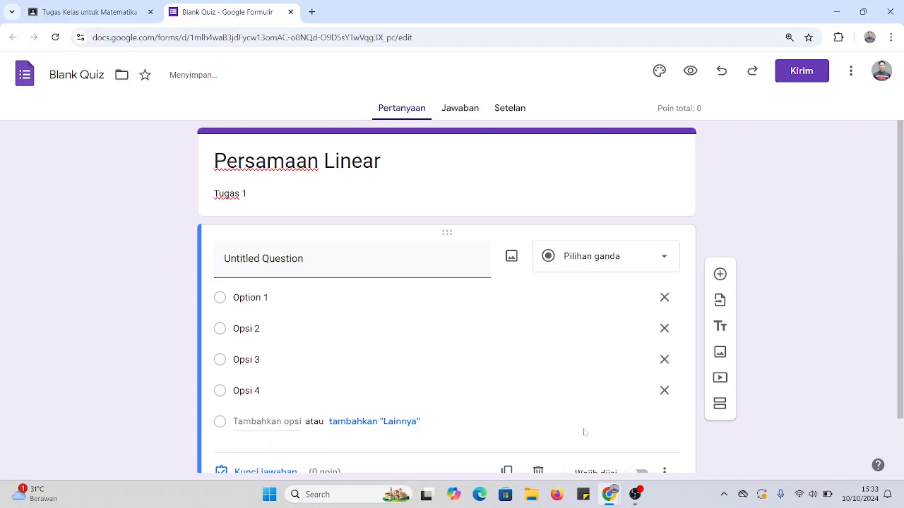
- Make the untitled multiple-choice question required (Wajib diisi)
{"action": "scroll", "coordinate": [430, 324], "scroll_direction": "down", "scroll_amount": 1}
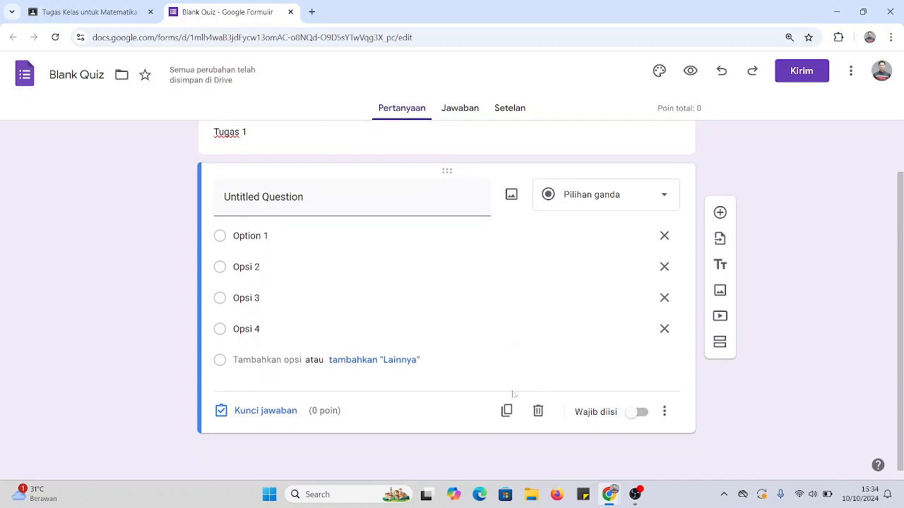
{"action": "left_click", "coordinate": [632, 411]}
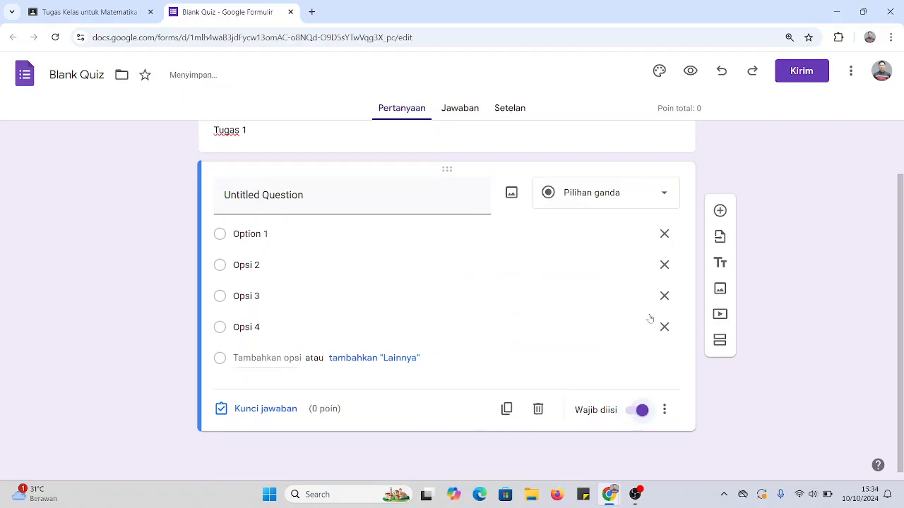
{"action": "scroll", "coordinate": [649, 319], "scroll_direction": "up", "scroll_amount": 1}
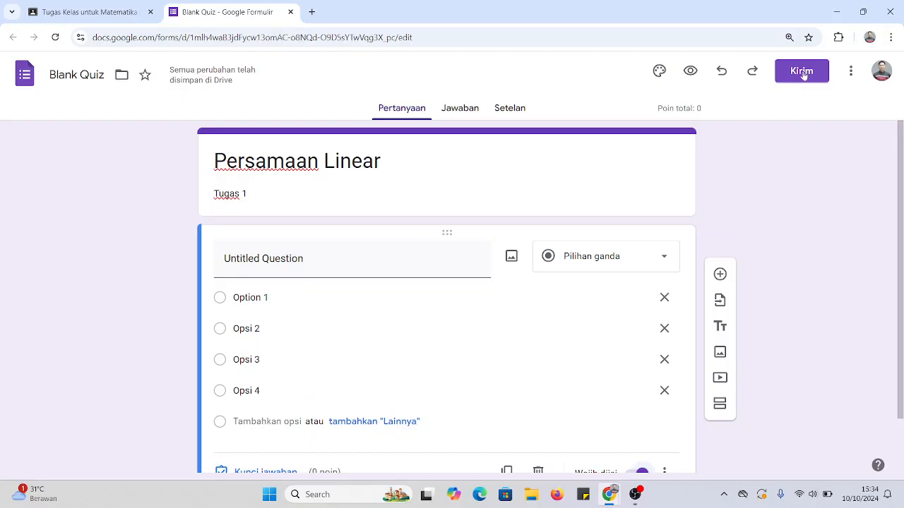
- Try to send the form by email without a recipient, and close the Kirim formulir dialog
{"action": "left_click", "coordinate": [801, 72]}
{"action": "scroll", "coordinate": [503, 177], "scroll_direction": "down", "scroll_amount": 1}
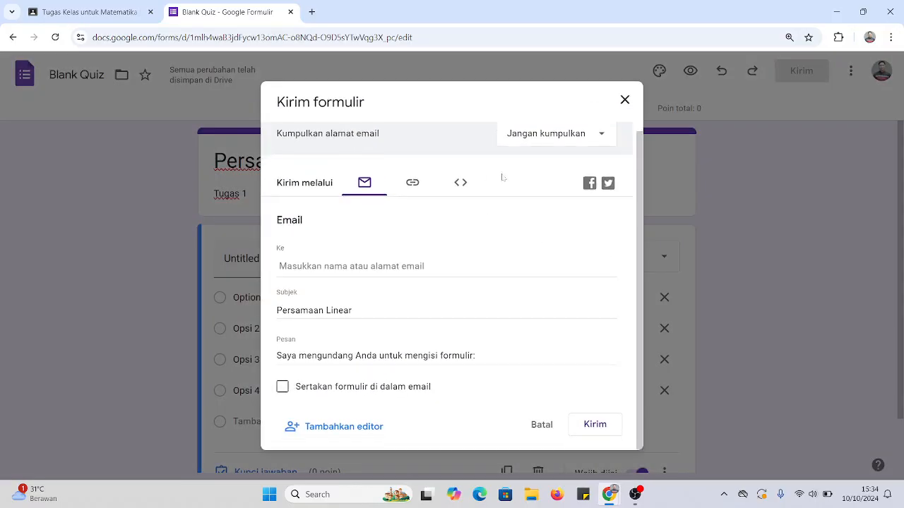
{"action": "scroll", "coordinate": [579, 144], "scroll_direction": "up", "scroll_amount": 1}
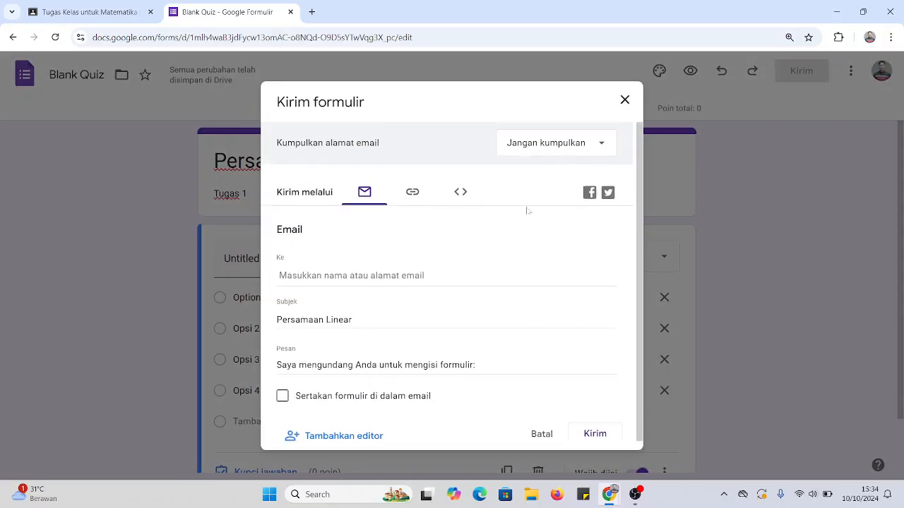
{"action": "scroll", "coordinate": [525, 210], "scroll_direction": "down", "scroll_amount": 1}
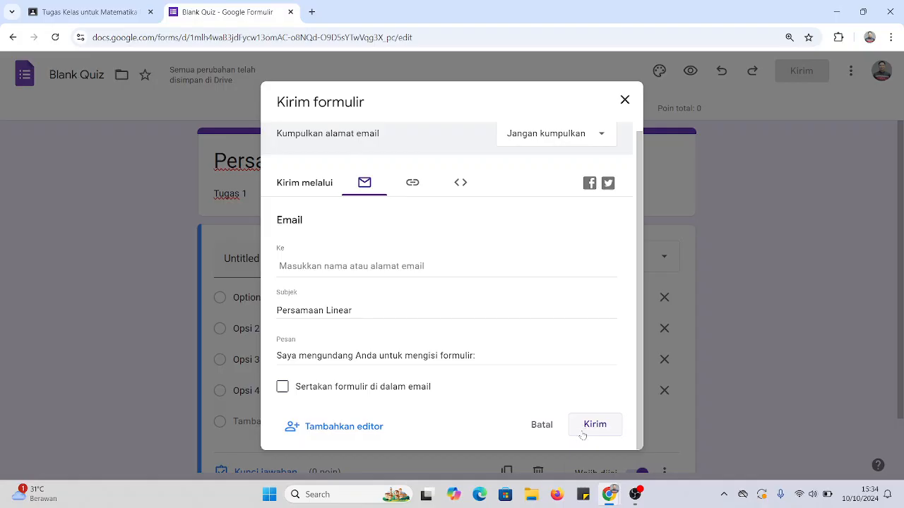
{"action": "left_click", "coordinate": [582, 432]}
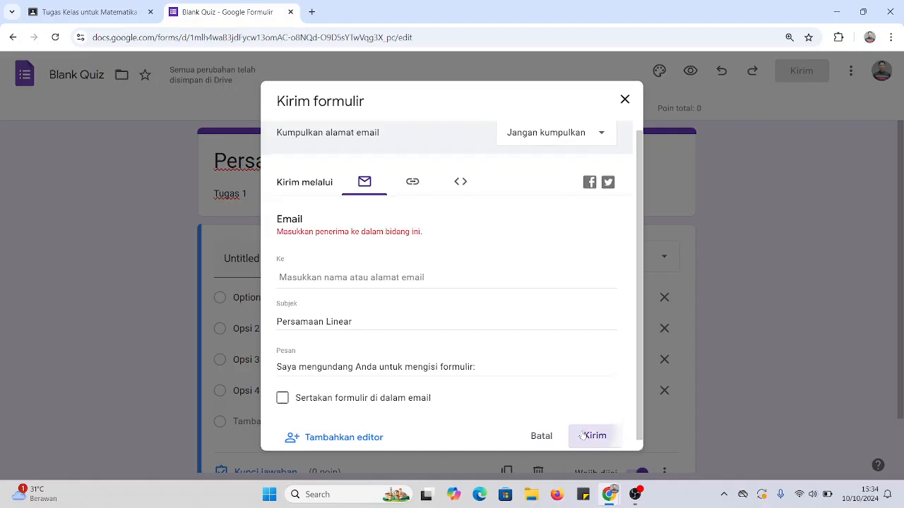
{"action": "left_click", "coordinate": [624, 99]}
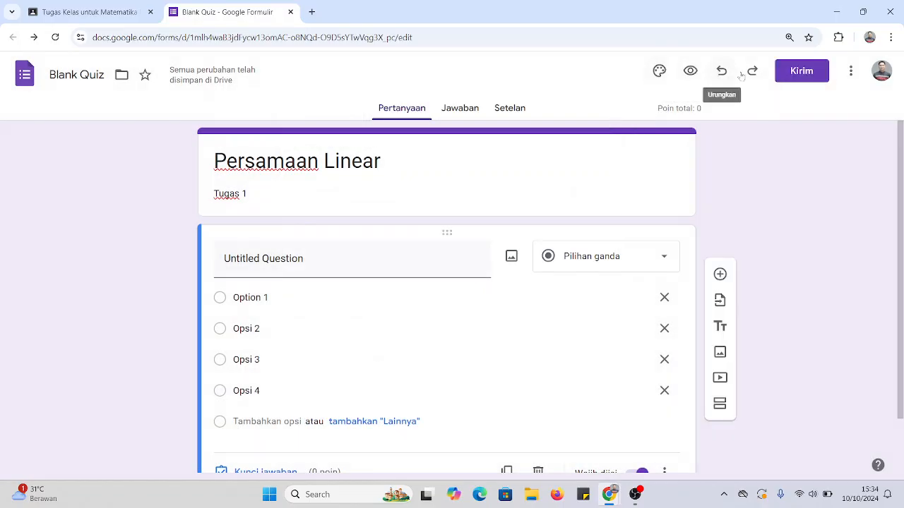
- Close the quiz form, check it once more from the assignment's attachment, and leave the untitled quiz assignment without assigning it
{"action": "scroll", "coordinate": [663, 381], "scroll_direction": "down", "scroll_amount": 1}
{"action": "left_click", "coordinate": [89, 12]}
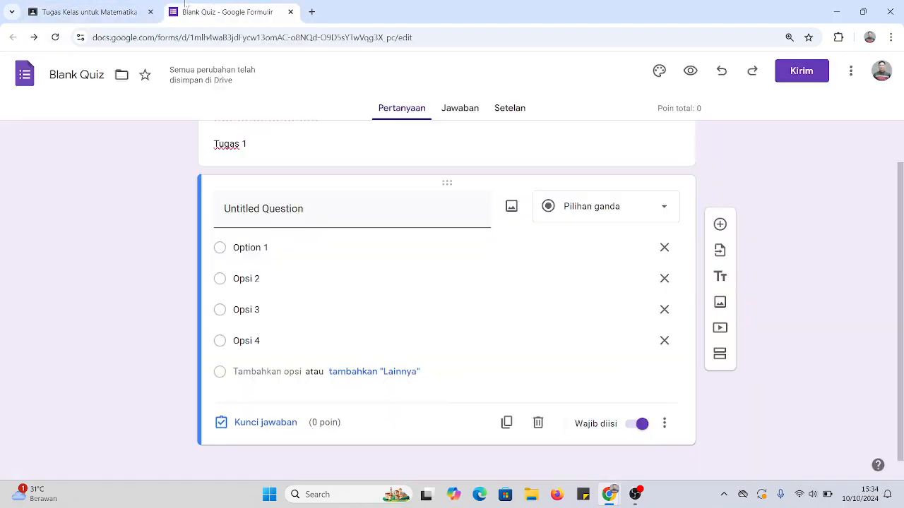
{"action": "left_click", "coordinate": [176, 12]}
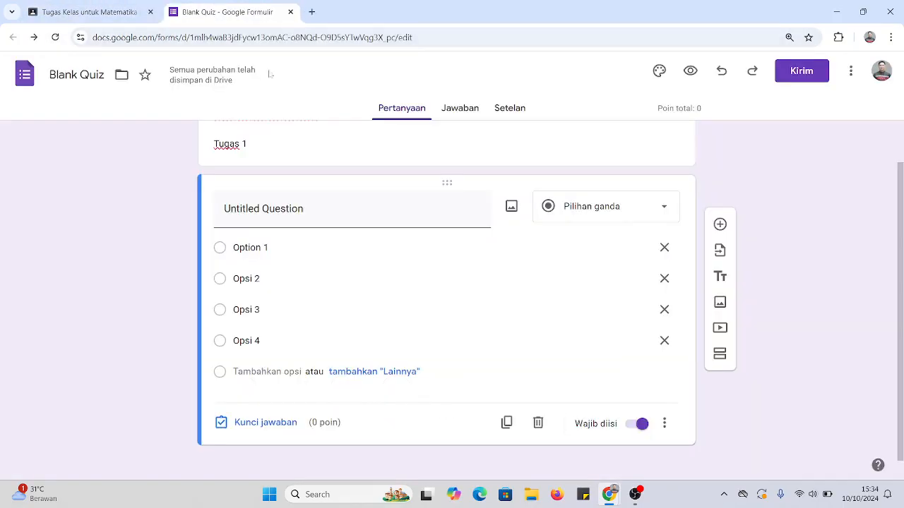
{"action": "left_click", "coordinate": [291, 12]}
{"action": "left_click", "coordinate": [180, 287]}
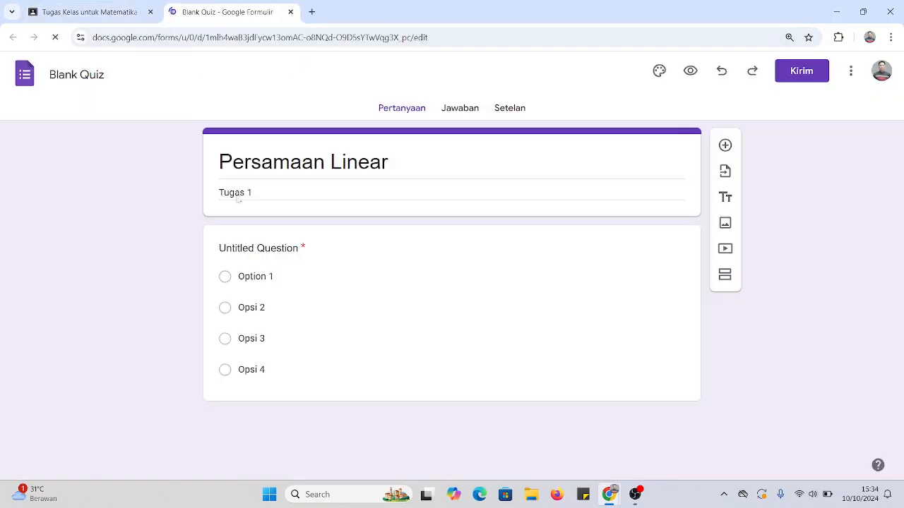
{"action": "left_click", "coordinate": [291, 12]}
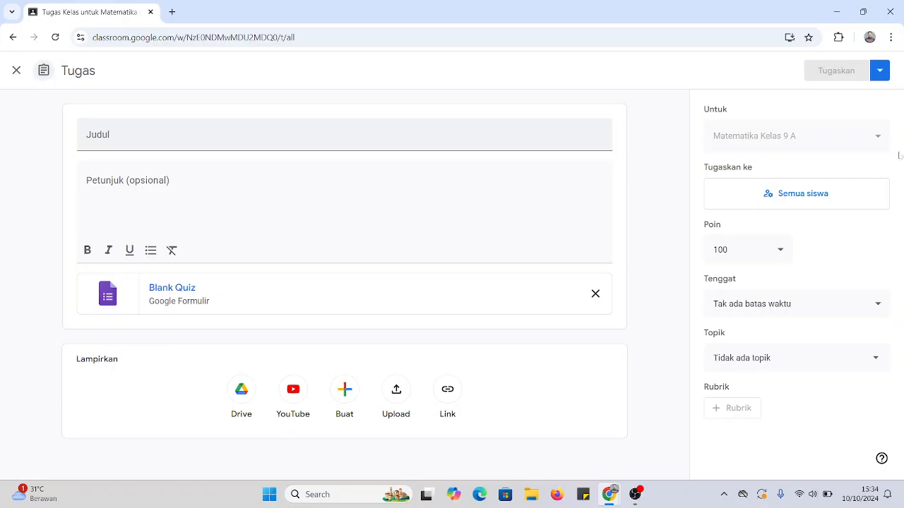
{"action": "left_click", "coordinate": [18, 71]}
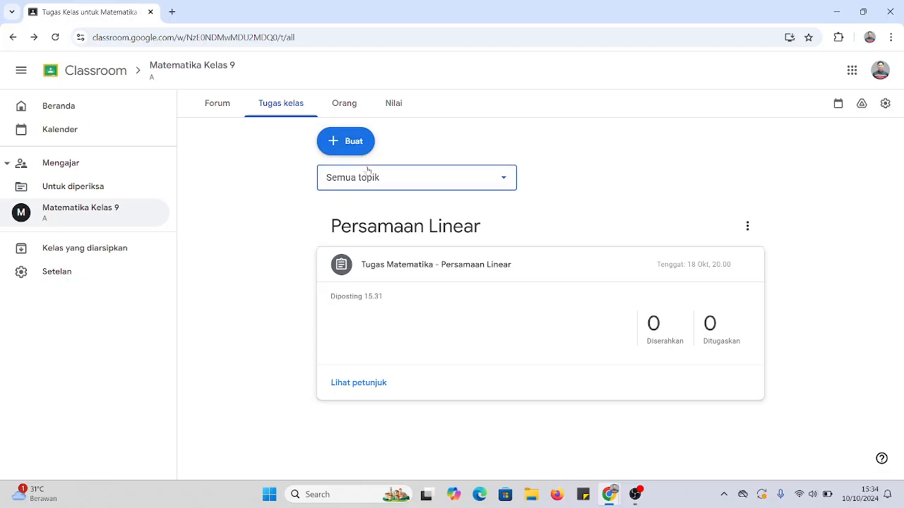
{"action": "left_click", "coordinate": [367, 173]}
{"action": "left_click", "coordinate": [368, 205]}
{"action": "left_click", "coordinate": [348, 143]}
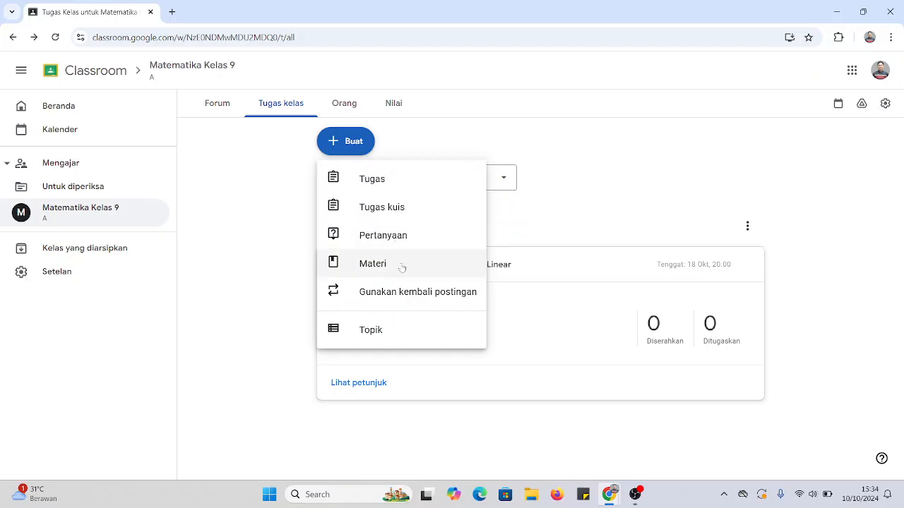
{"action": "left_click", "coordinate": [539, 162]}
{"action": "left_click", "coordinate": [462, 179]}
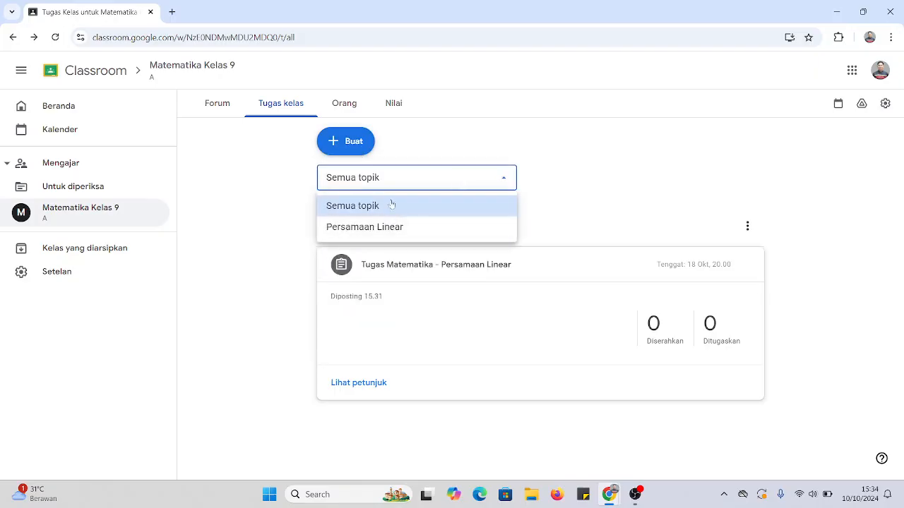
- Create a new quiz assignment (Tugas kuis) titled Persamaan Linear
{"action": "left_click", "coordinate": [346, 141]}
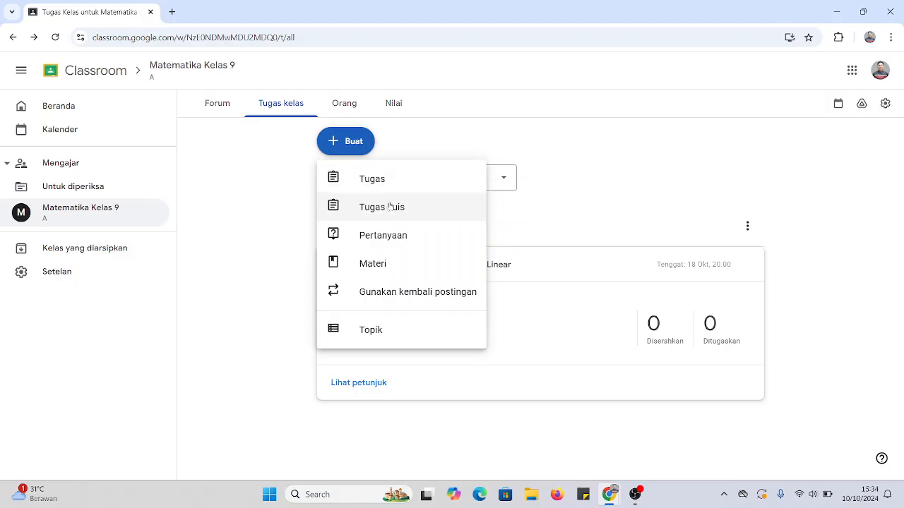
{"action": "left_click", "coordinate": [389, 206]}
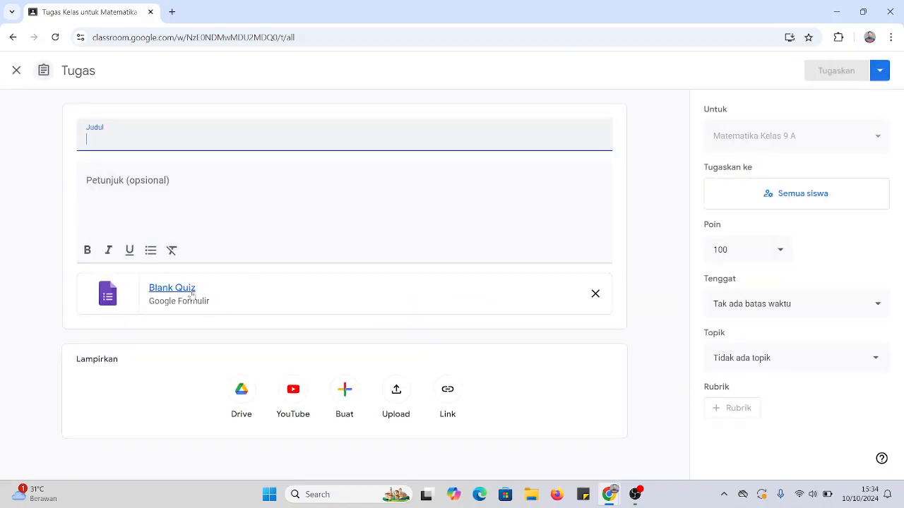
{"action": "type", "text": "Persamaan Linbe"}
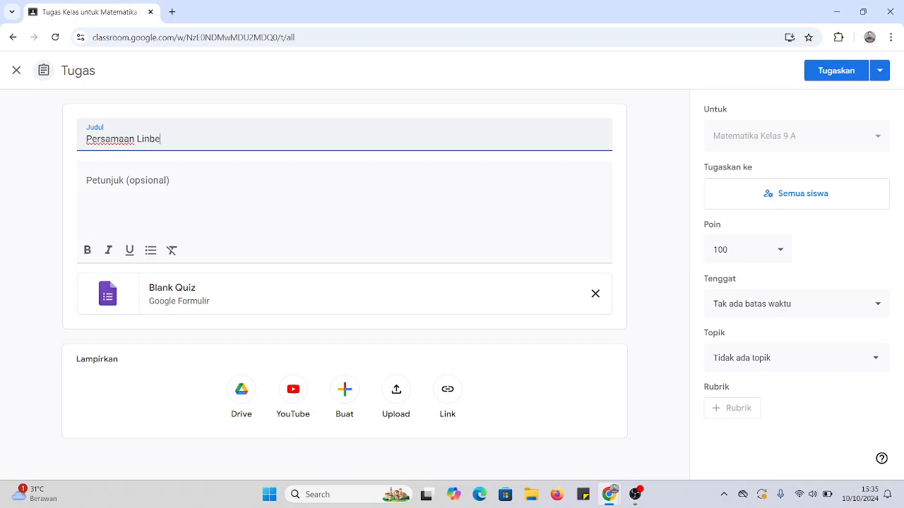
{"action": "key", "text": "Tab"}
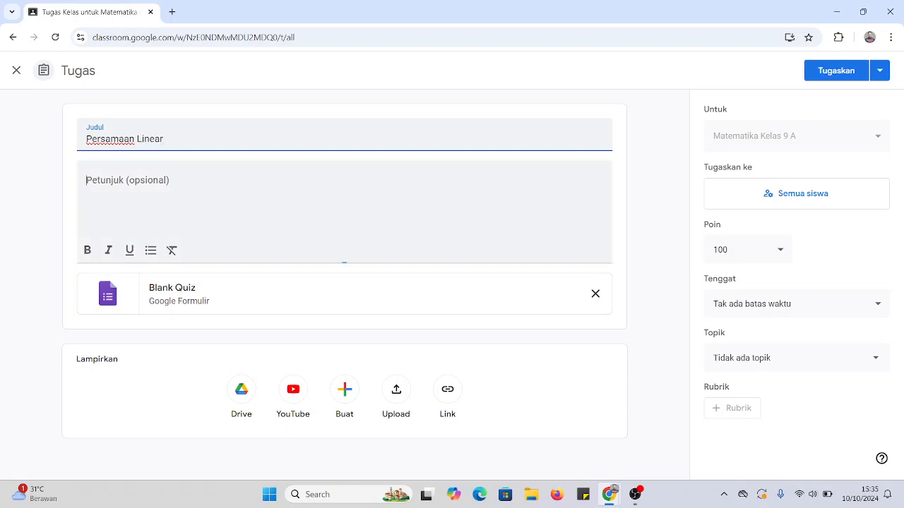
- Open the attached Blank Quiz form and set the title inside the form to Persamaan Linear
{"action": "left_click", "coordinate": [171, 287]}
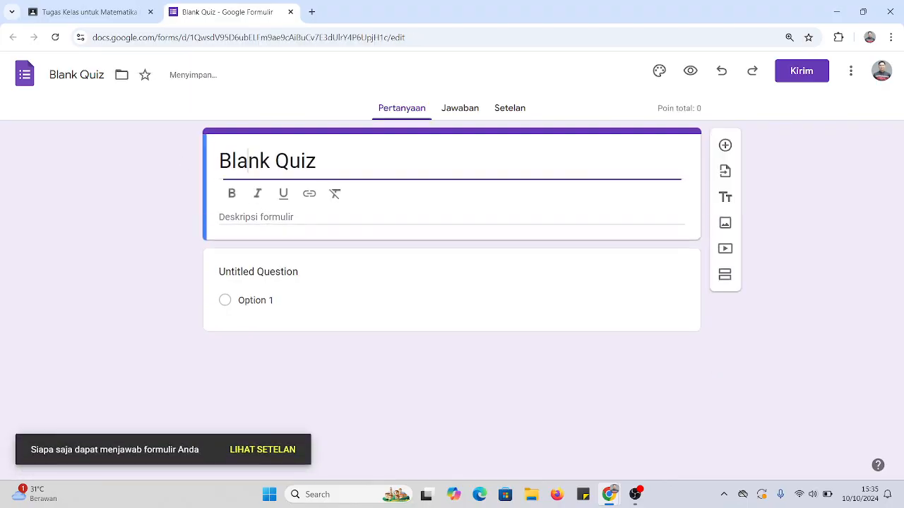
{"action": "key", "text": "ctrl+a"}
{"action": "type", "text": "PErsa"}
{"action": "key", "text": "BackSpace"}
{"action": "key", "text": "BackSpace"}
{"action": "key", "text": "BackSpace"}
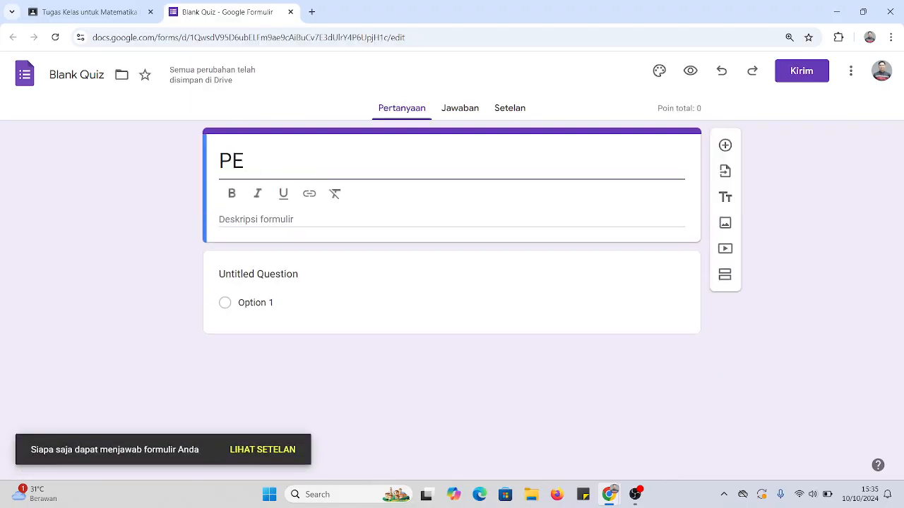
{"action": "type", "text": "ersamaan"}
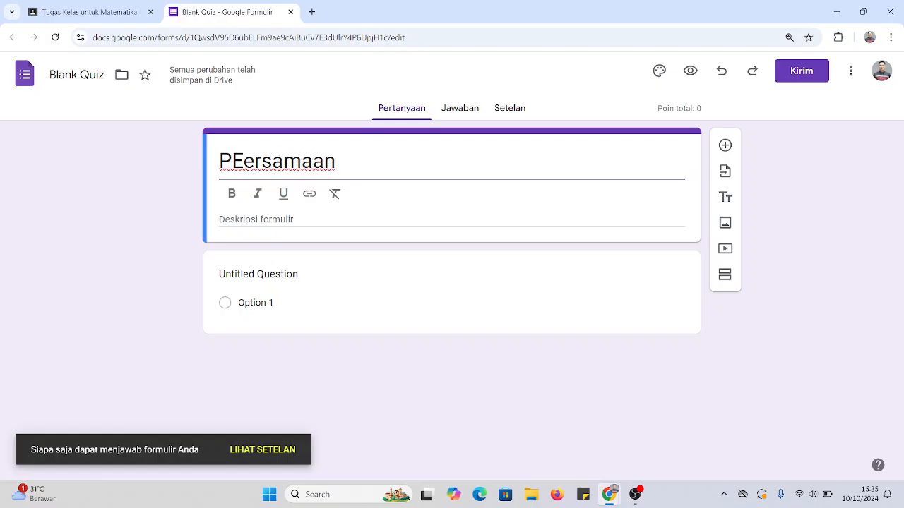
{"action": "type", "text": " Linear"}
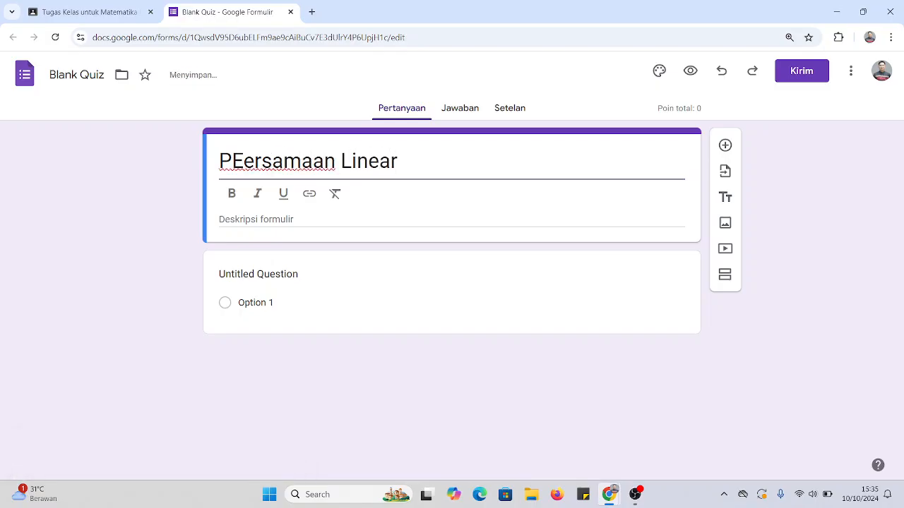
{"action": "key", "text": "BackSpace"}
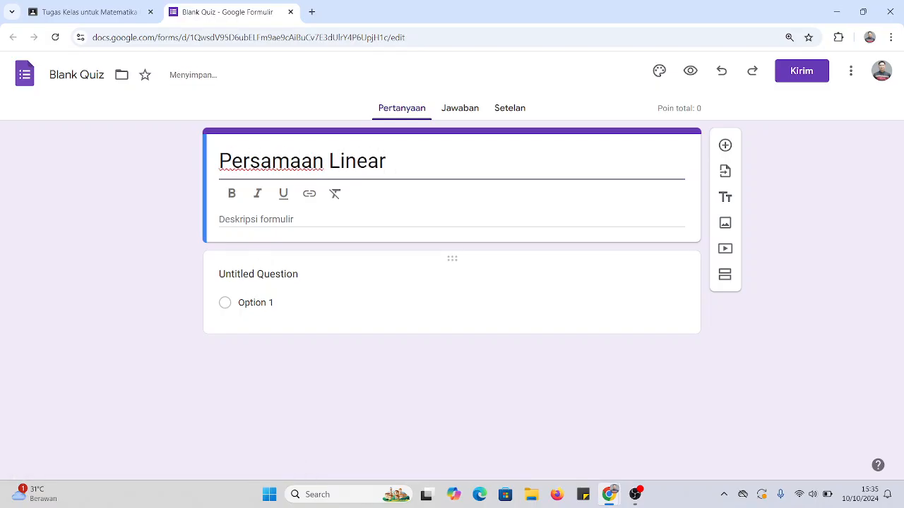
- Add Opsi 2, Opsi 3 and Opsi 4 to the new form's untitled multiple-choice question
{"action": "left_click", "coordinate": [264, 302]}
{"action": "left_click", "coordinate": [272, 329]}
{"action": "left_click", "coordinate": [272, 359]}
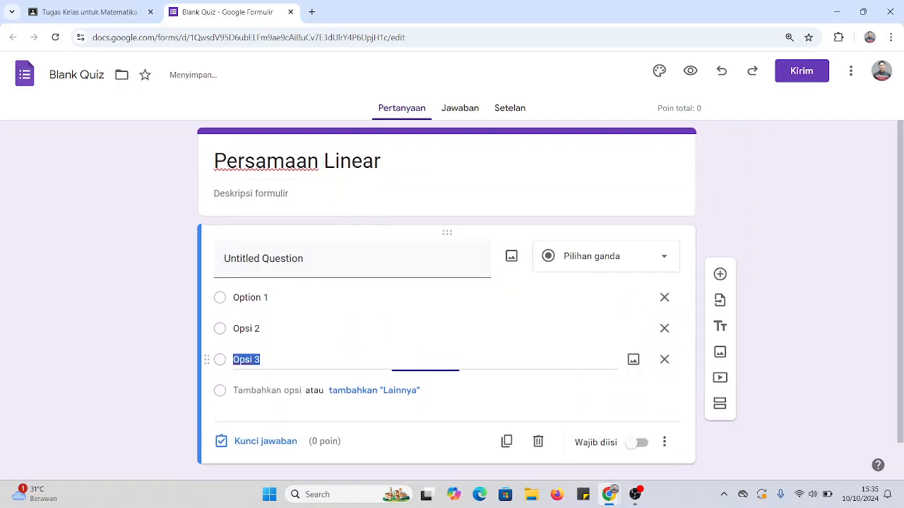
{"action": "left_click", "coordinate": [270, 391]}
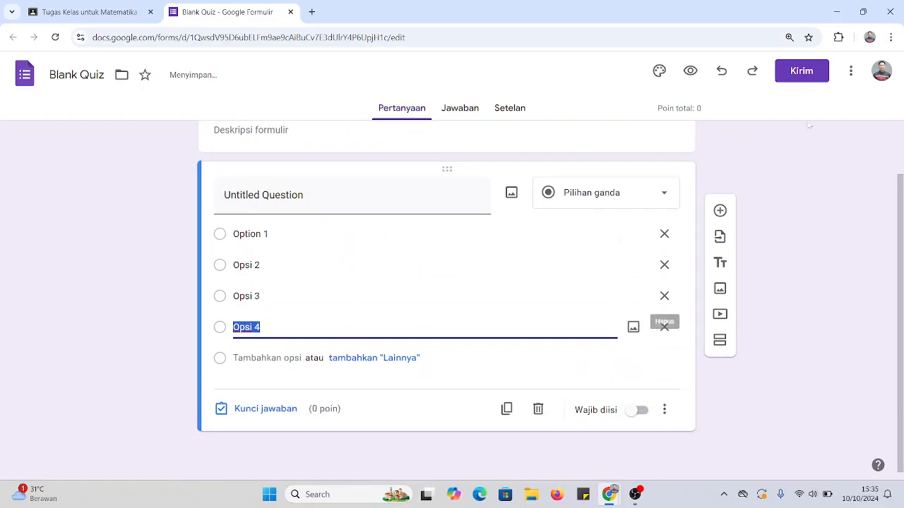
{"action": "left_click", "coordinate": [804, 72]}
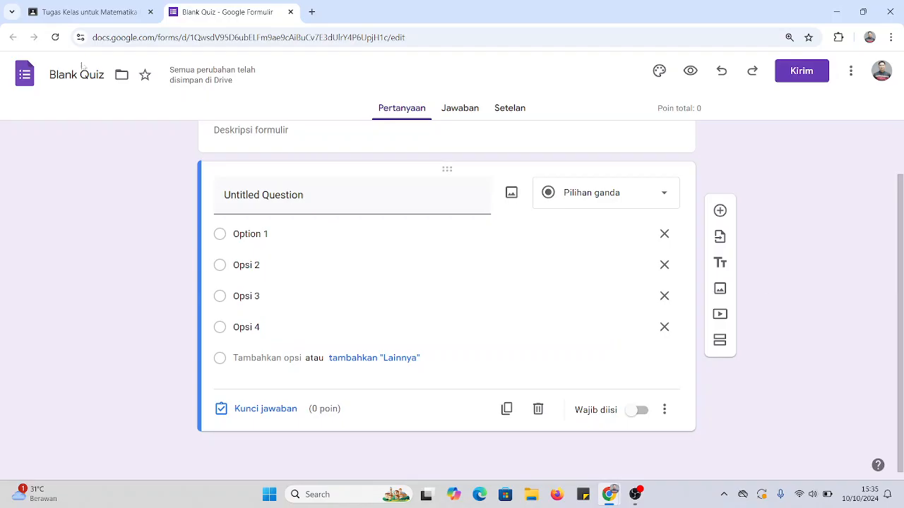
- Reopen the quiz form from the assignment, rename the form file as Persamaan Linear, and return to the assignment in Classroom
{"action": "left_click", "coordinate": [290, 12]}
{"action": "left_click", "coordinate": [170, 290]}
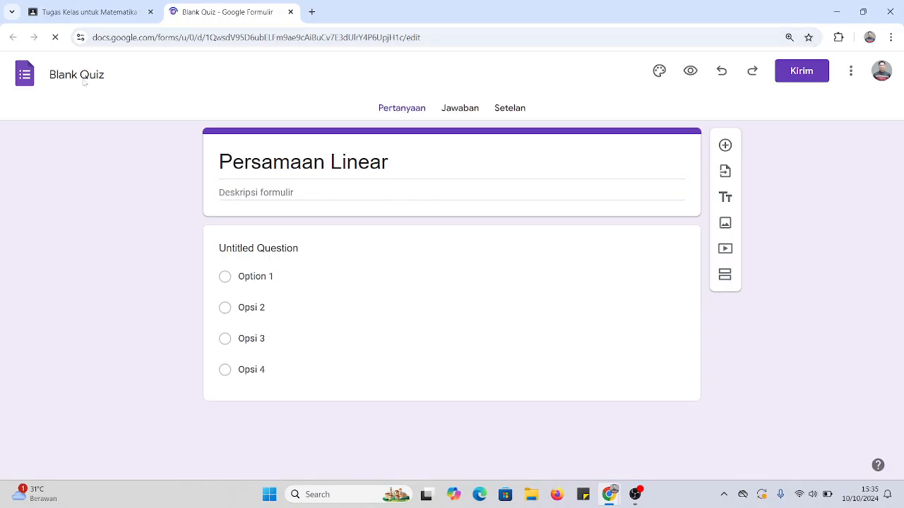
{"action": "left_click", "coordinate": [99, 75]}
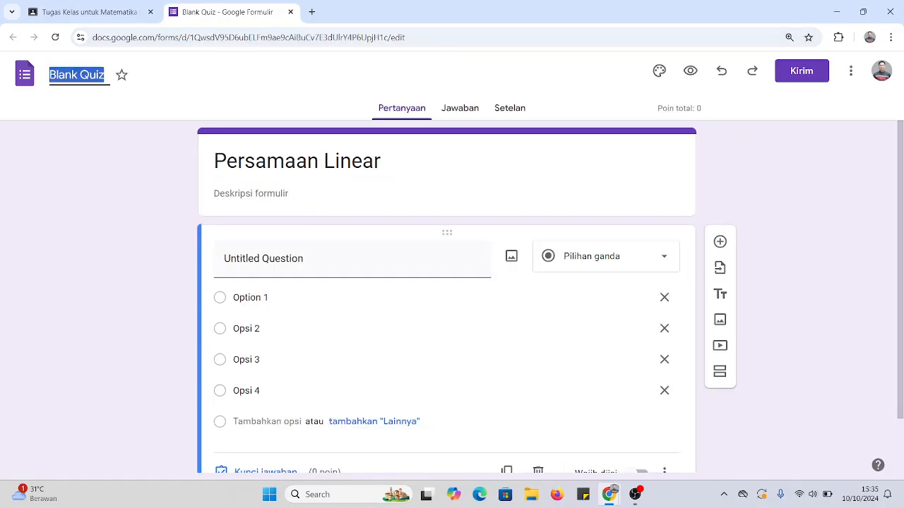
{"action": "type", "text": "Pert"}
{"action": "type", "text": "amaan Linear"}
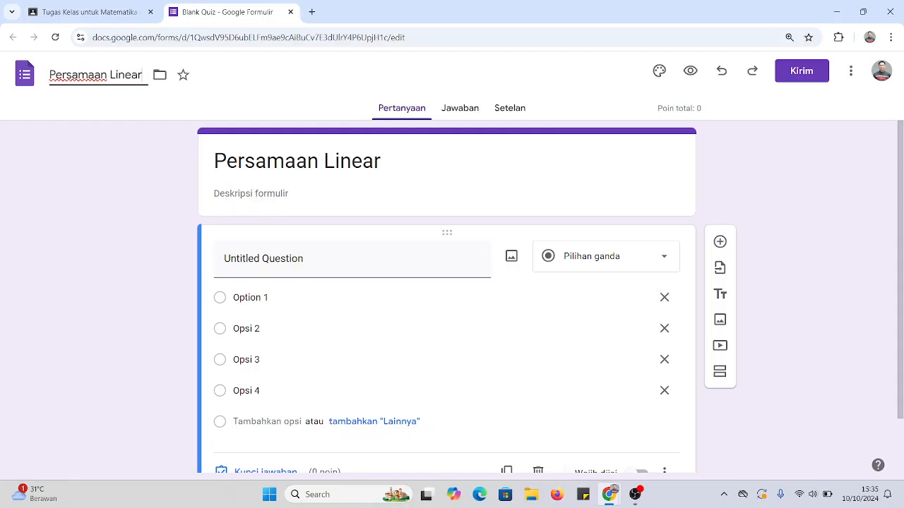
{"action": "left_click", "coordinate": [290, 12]}
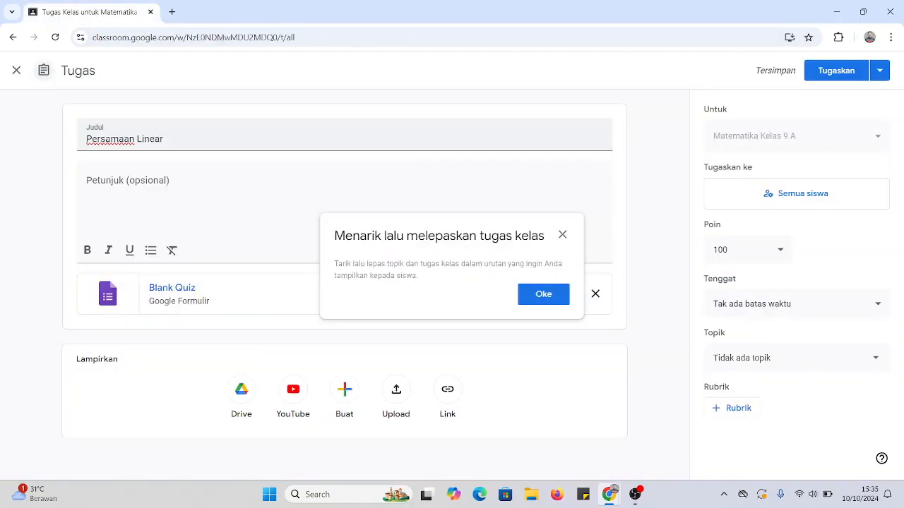
- Dismiss the classwork tip, open the attached quiz form to check its title and question, and return to Classroom
{"action": "left_click", "coordinate": [553, 296]}
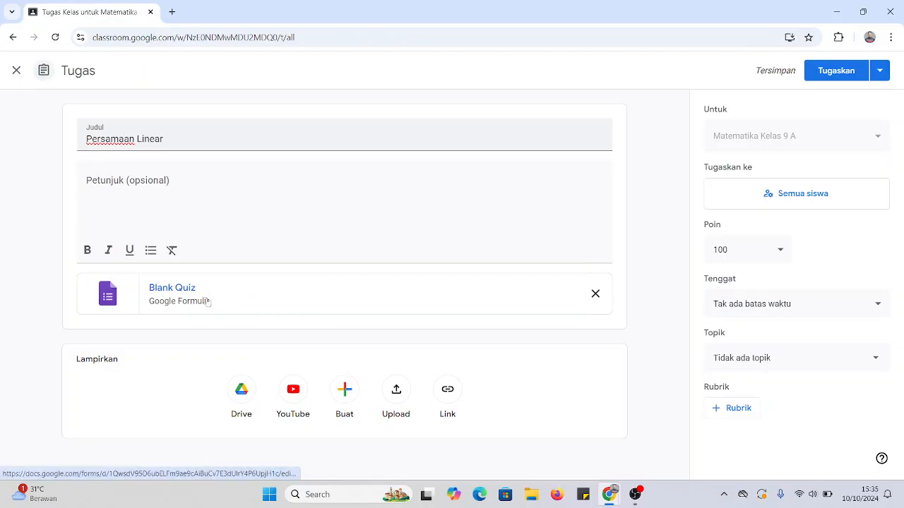
{"action": "left_click", "coordinate": [202, 298]}
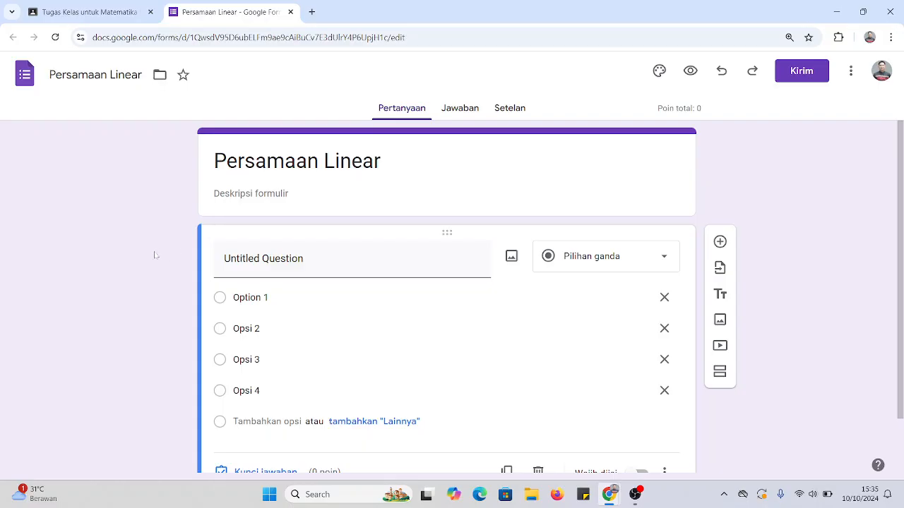
{"action": "left_click", "coordinate": [317, 185]}
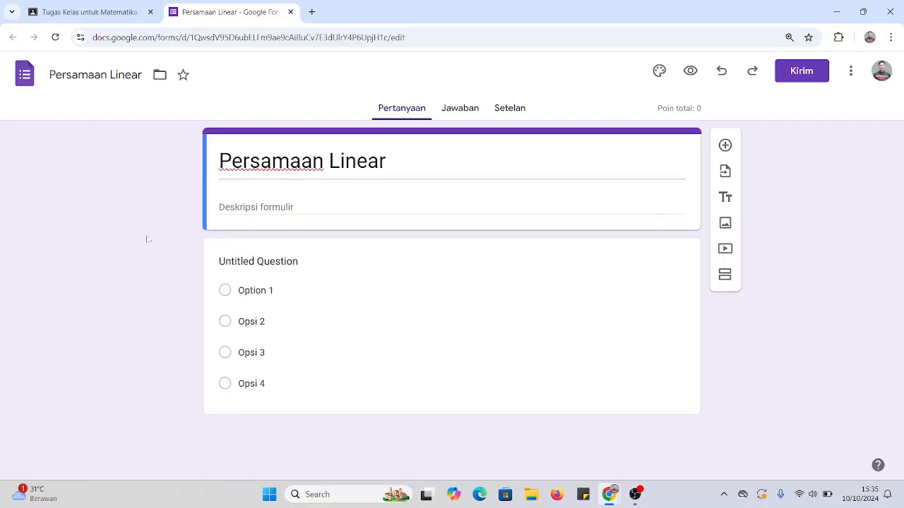
{"action": "left_click", "coordinate": [115, 7]}
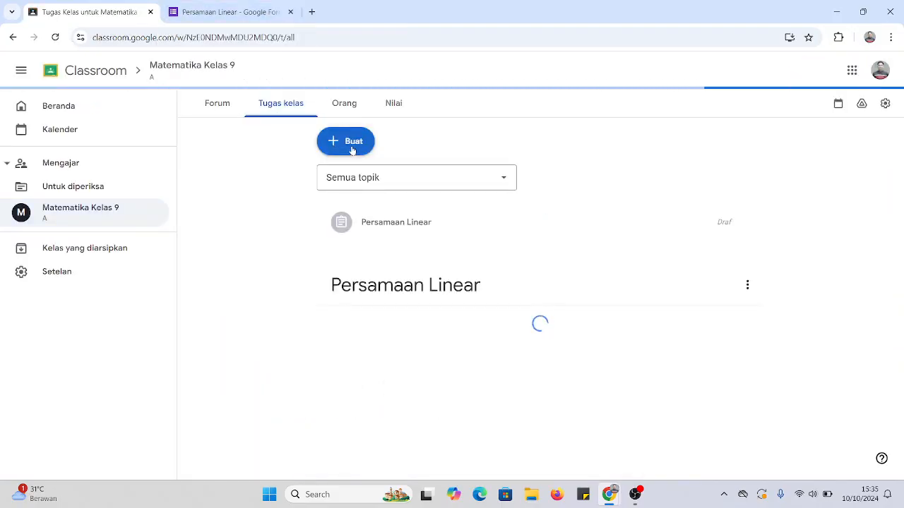
{"action": "left_click", "coordinate": [351, 146]}
{"action": "left_click", "coordinate": [376, 211]}
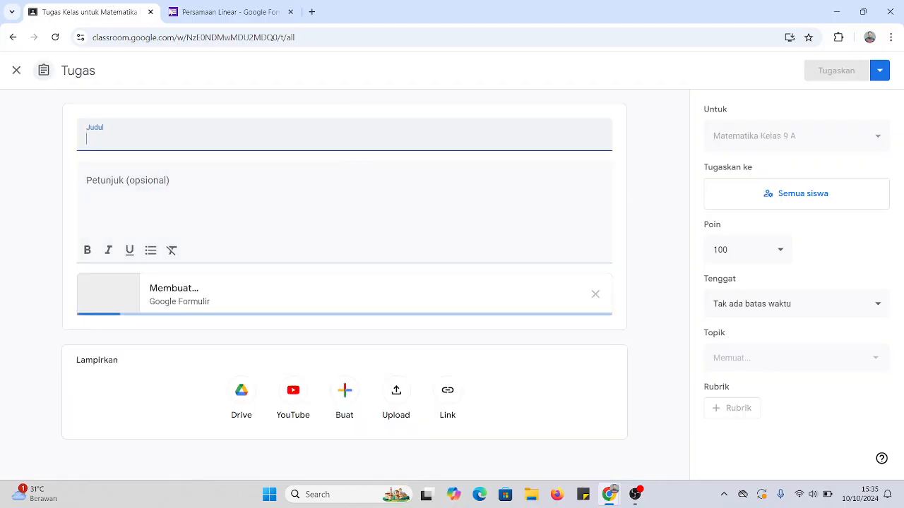
{"action": "left_click", "coordinate": [18, 73]}
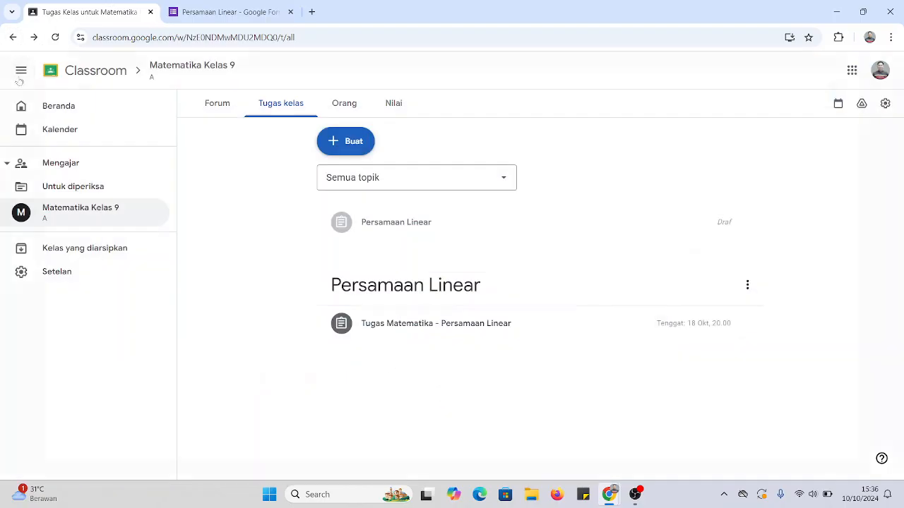
- Expand the Persamaan Linear draft to check its attached form, close the form's browser tab, and collapse the draft
{"action": "left_click", "coordinate": [402, 230]}
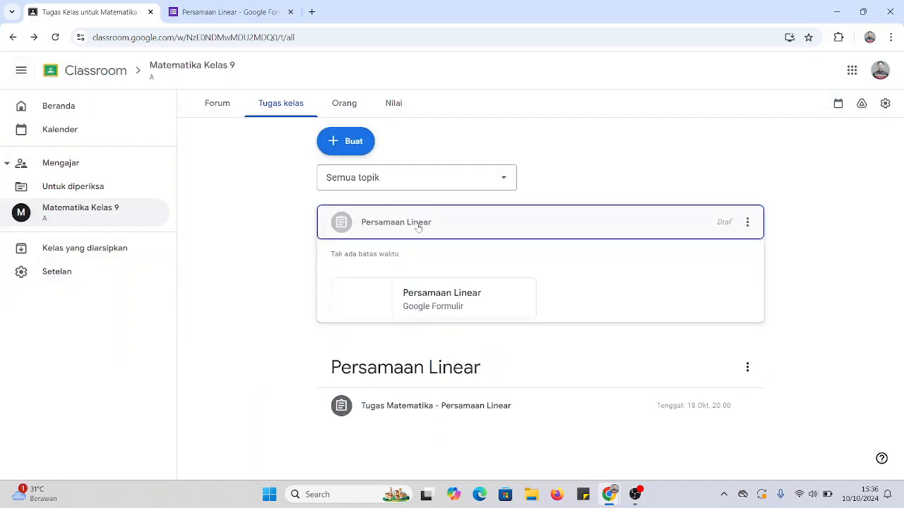
{"action": "left_click", "coordinate": [415, 224]}
{"action": "left_click", "coordinate": [418, 227]}
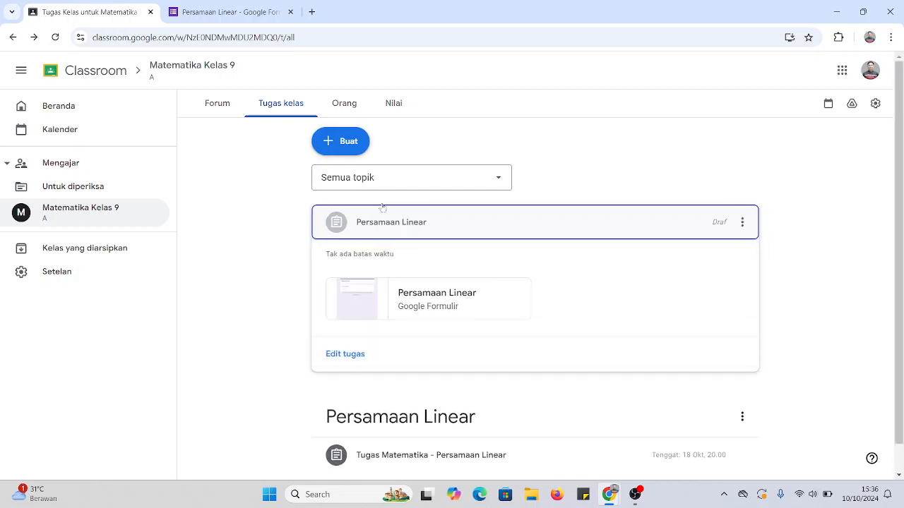
{"action": "left_click", "coordinate": [290, 12]}
{"action": "left_click", "coordinate": [415, 230]}
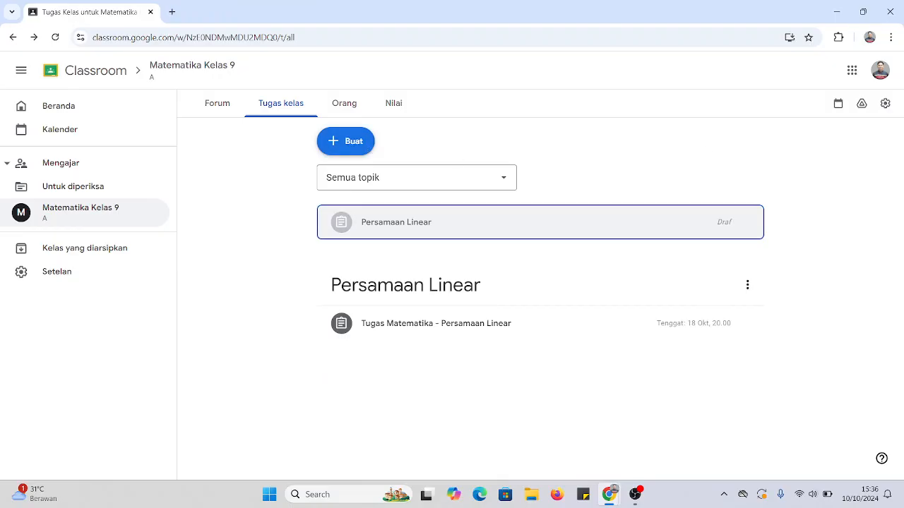
- Start a new Materi post and examine the file types it can create and its link attachment dialog
{"action": "left_click", "coordinate": [349, 139]}
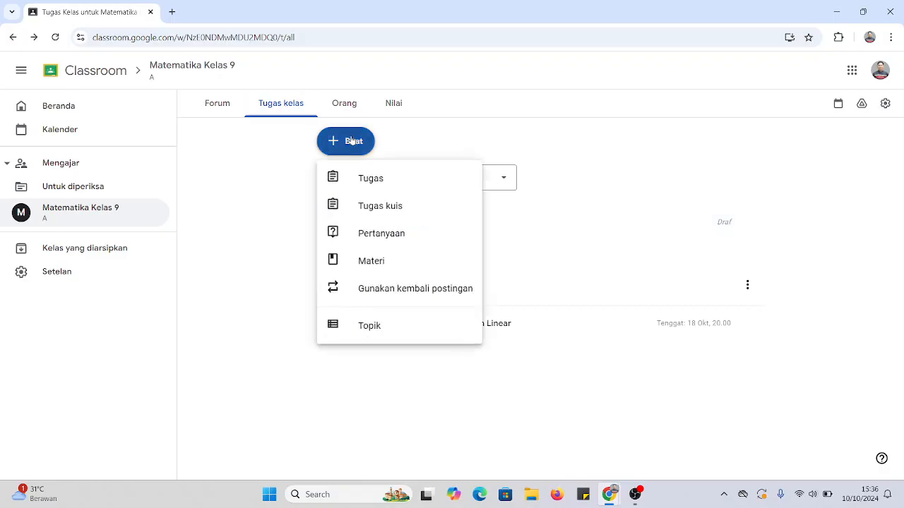
{"action": "left_click", "coordinate": [384, 269]}
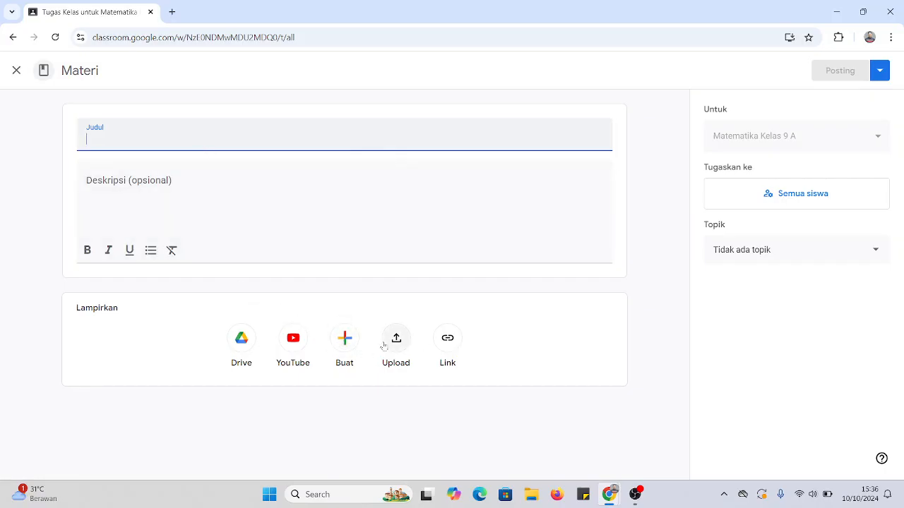
{"action": "left_click", "coordinate": [344, 339]}
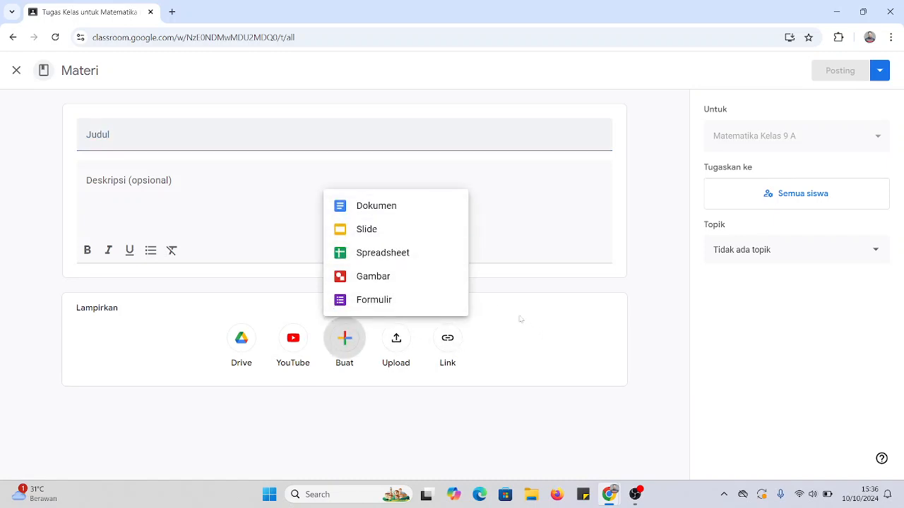
{"action": "left_click", "coordinate": [547, 327]}
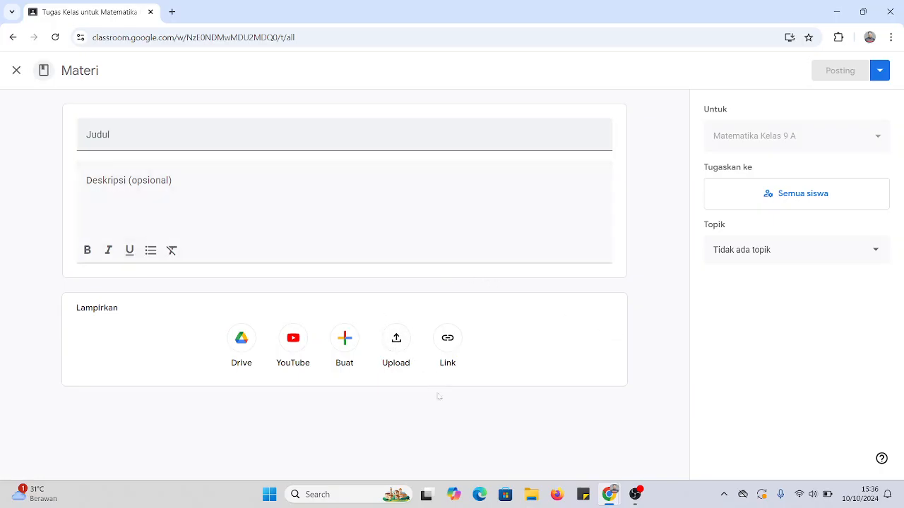
{"action": "left_click", "coordinate": [446, 341]}
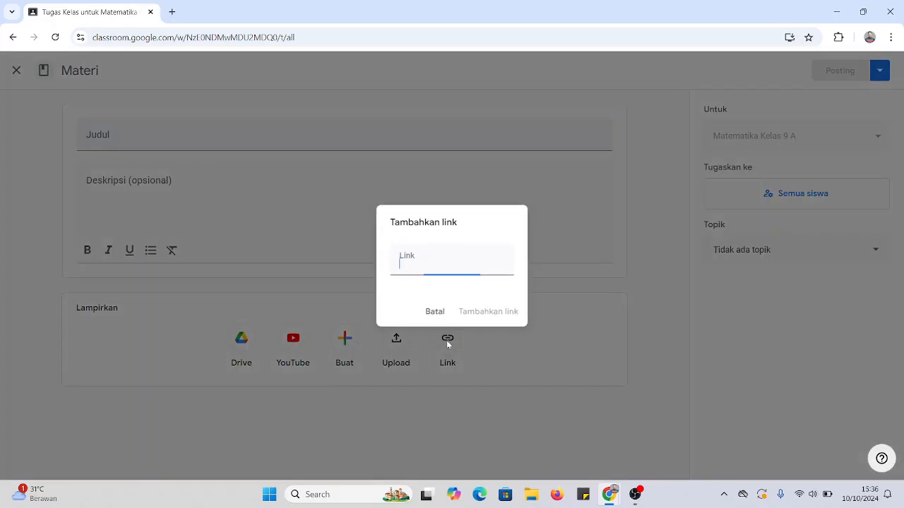
{"action": "left_click", "coordinate": [435, 311]}
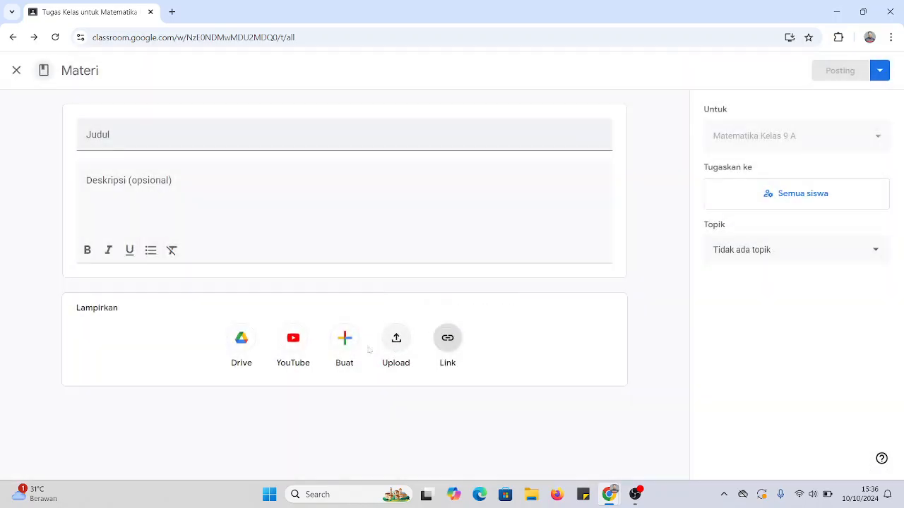
- Examine the Google Drive upload dialog for the Materi post, and leave the post without publishing it
{"action": "left_click", "coordinate": [344, 337]}
{"action": "left_click", "coordinate": [396, 351]}
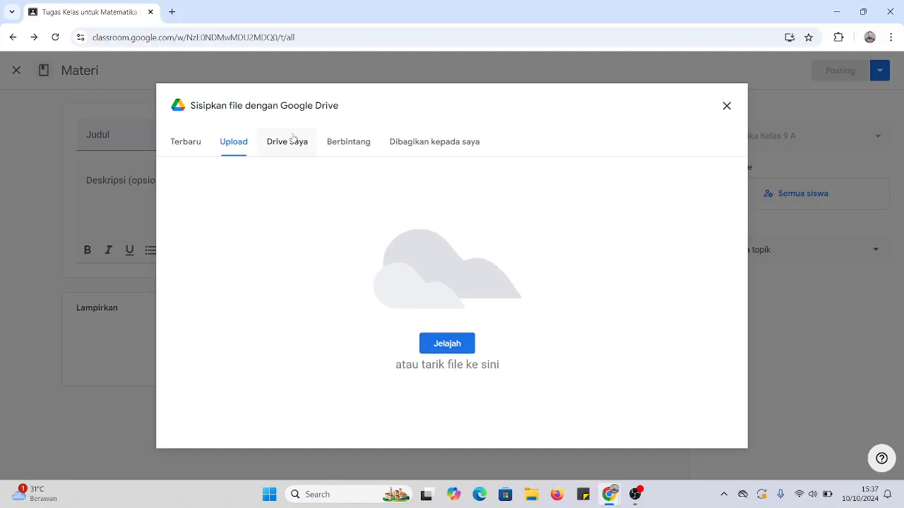
{"action": "left_click", "coordinate": [270, 144]}
{"action": "left_click", "coordinate": [237, 146]}
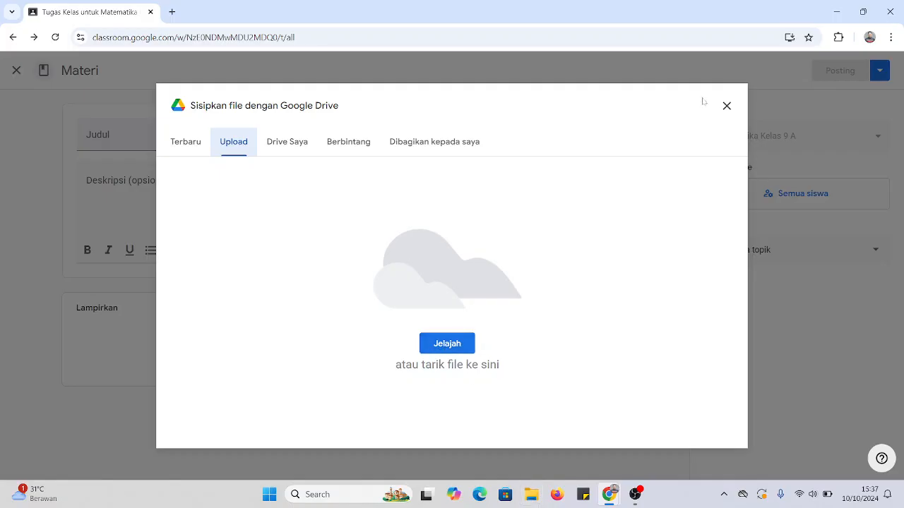
{"action": "left_click", "coordinate": [727, 106]}
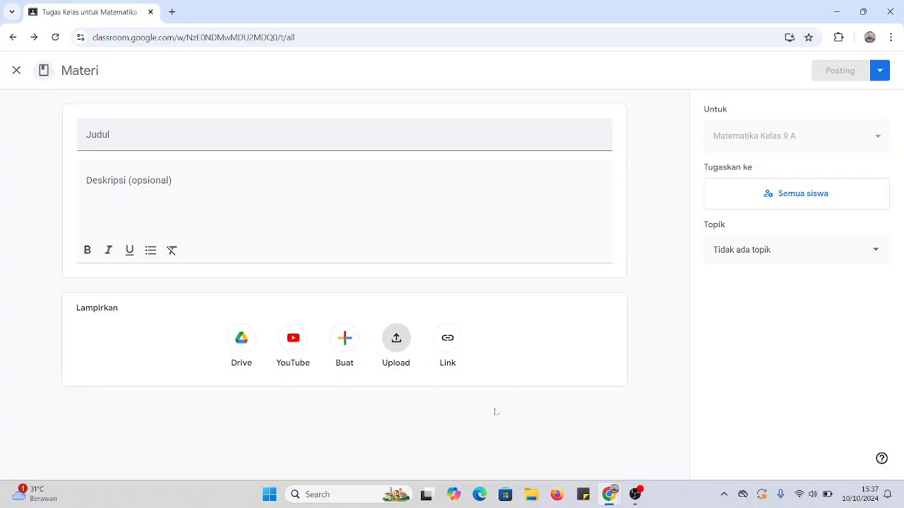
{"action": "left_click", "coordinate": [17, 70]}
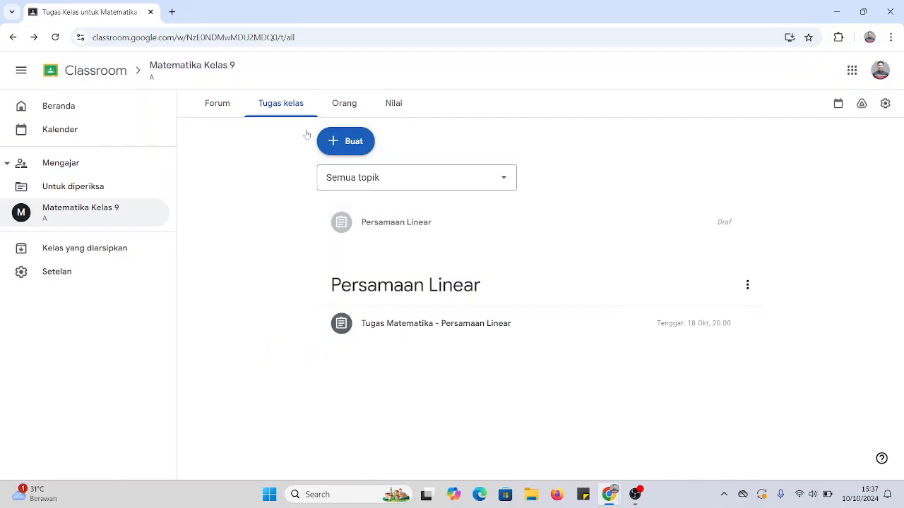
- Start a new Pertanyaan post and examine its answer type choices, question field and instructions field
{"action": "left_click", "coordinate": [363, 146]}
{"action": "left_click", "coordinate": [401, 235]}
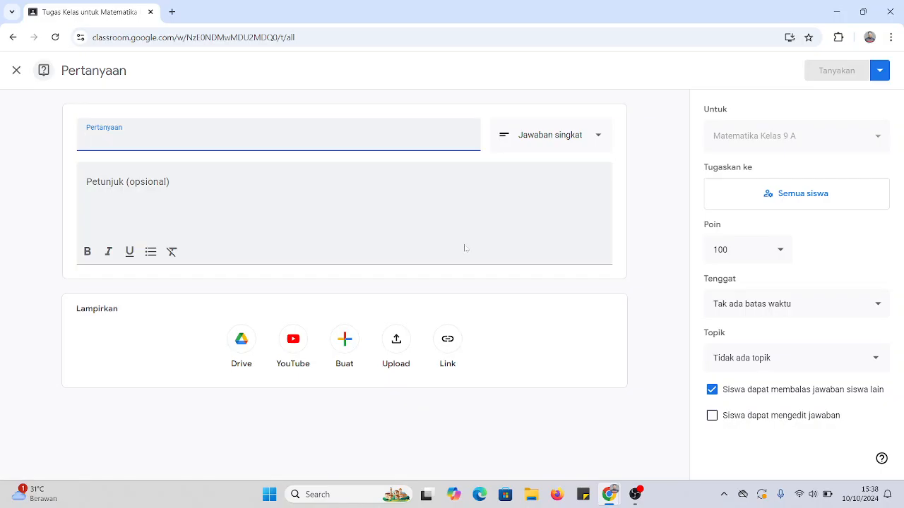
{"action": "left_click", "coordinate": [561, 136]}
{"action": "left_click", "coordinate": [558, 133]}
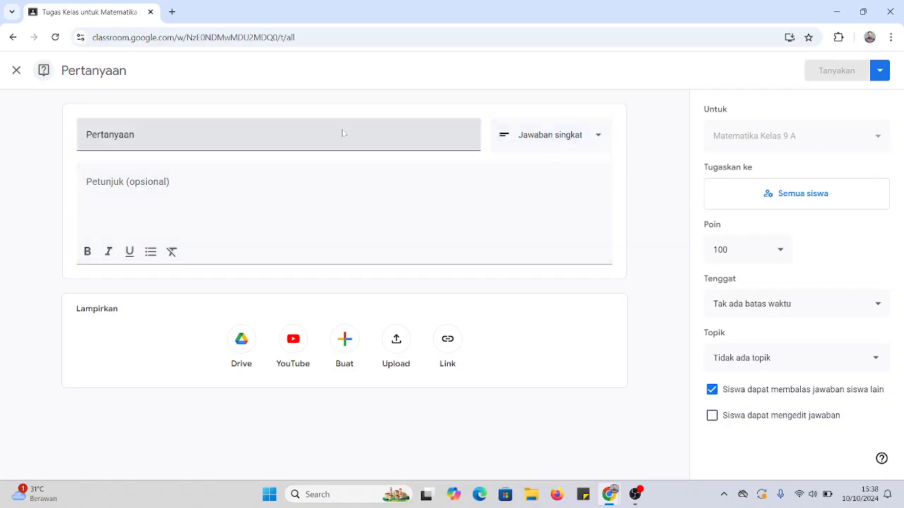
{"action": "left_click", "coordinate": [283, 144]}
{"action": "left_click", "coordinate": [195, 256]}
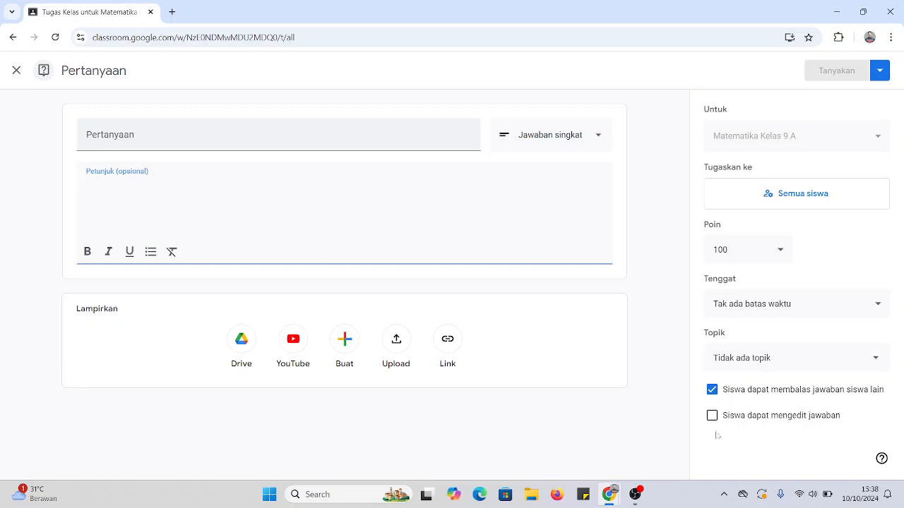
- Try out the student reply and answer-editing permissions, restore them, and leave the question without posting it
{"action": "left_click", "coordinate": [711, 389]}
{"action": "left_click", "coordinate": [713, 417]}
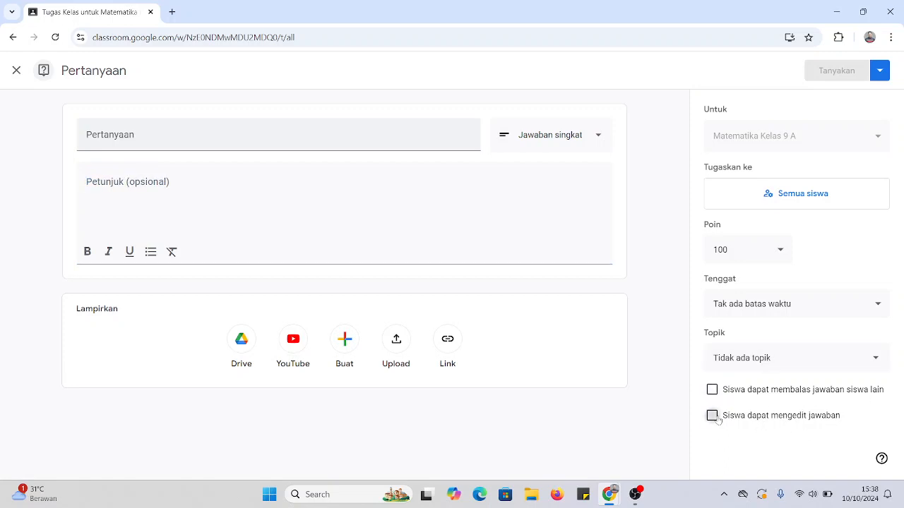
{"action": "left_click", "coordinate": [714, 418]}
{"action": "left_click", "coordinate": [713, 393]}
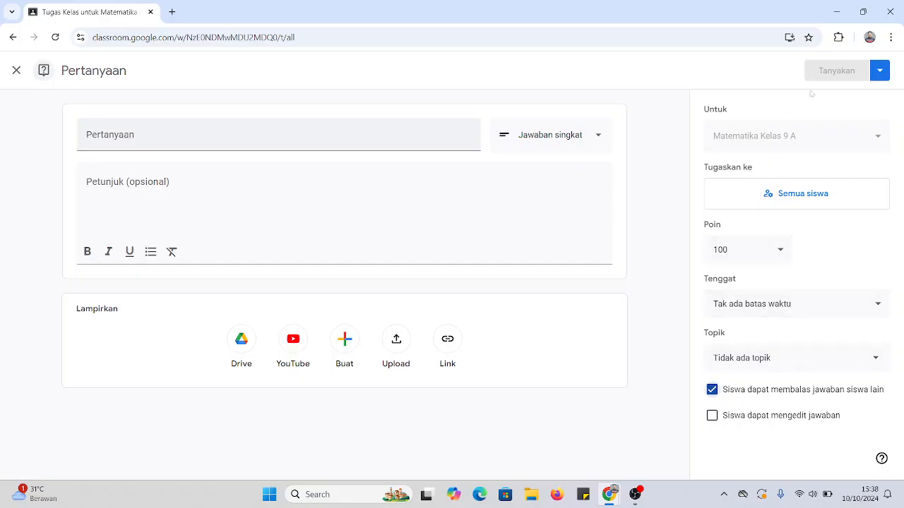
{"action": "left_click", "coordinate": [339, 136]}
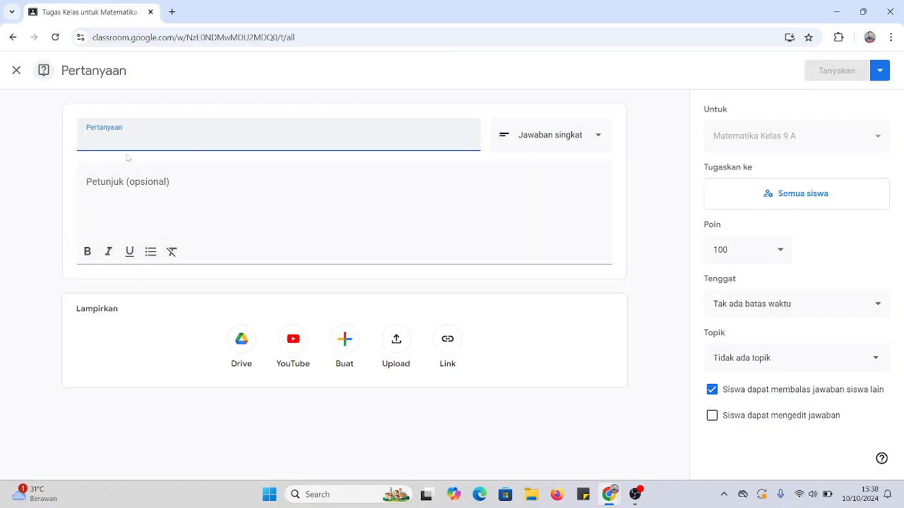
{"action": "left_click", "coordinate": [17, 70]}
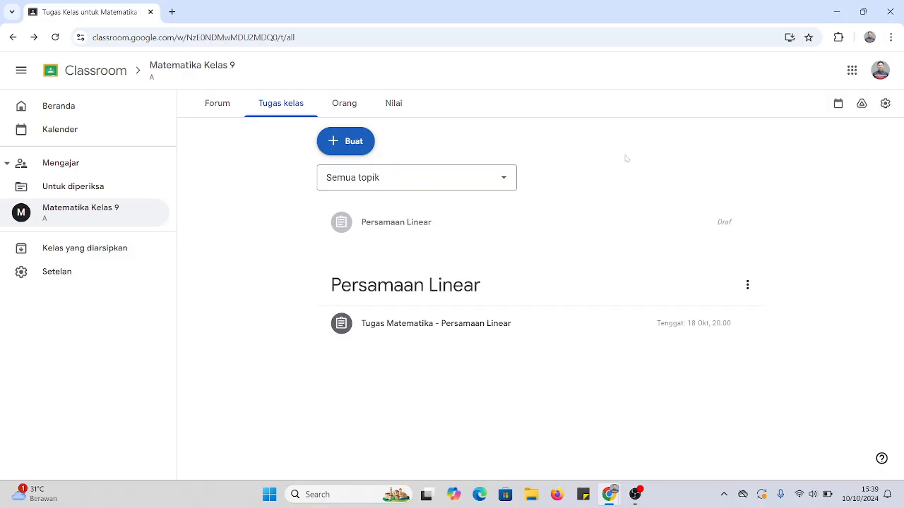
- Expand the Persamaan Linear draft to review its attached form, collapse it, and check which actions the draft offers
{"action": "left_click", "coordinate": [721, 223]}
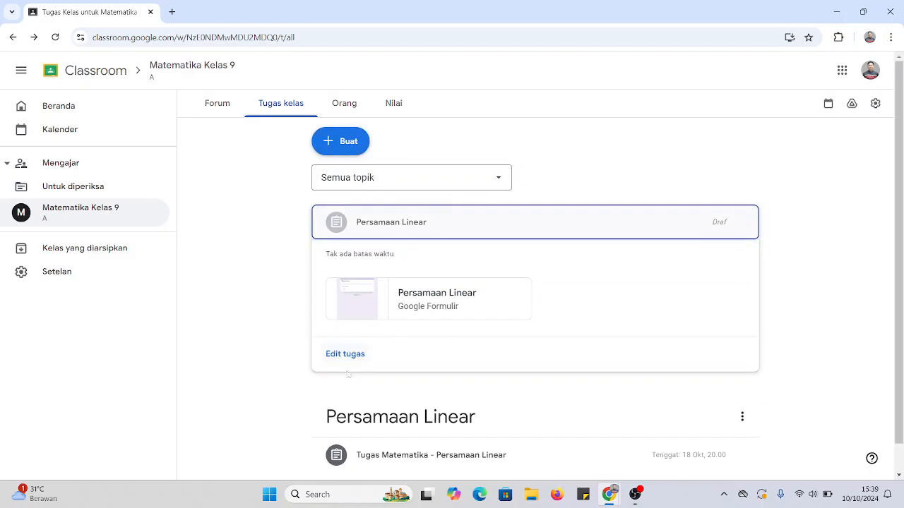
{"action": "left_click", "coordinate": [637, 229]}
{"action": "left_click", "coordinate": [747, 224]}
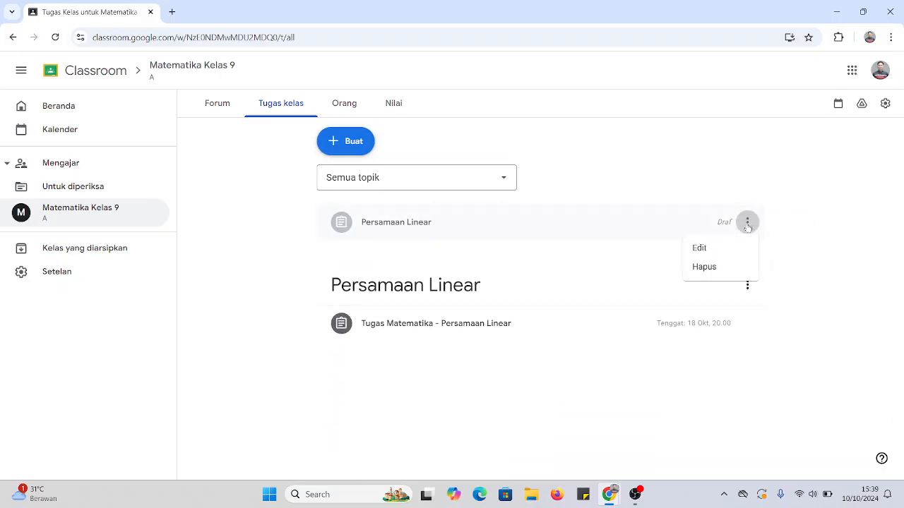
{"action": "left_click", "coordinate": [738, 168]}
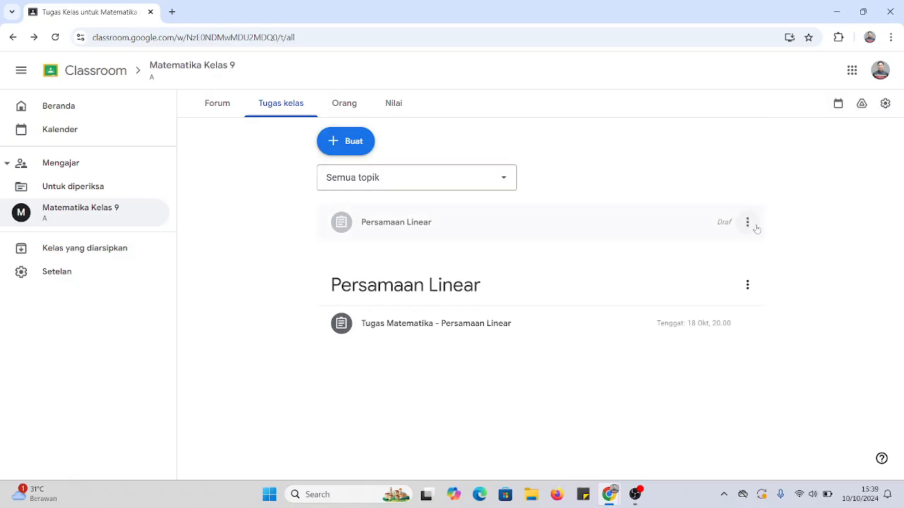
- Open the Persamaan Linear draft for editing and assign it to all students in Matematika Kelas 9 A
{"action": "left_click", "coordinate": [753, 226]}
{"action": "left_click", "coordinate": [732, 248]}
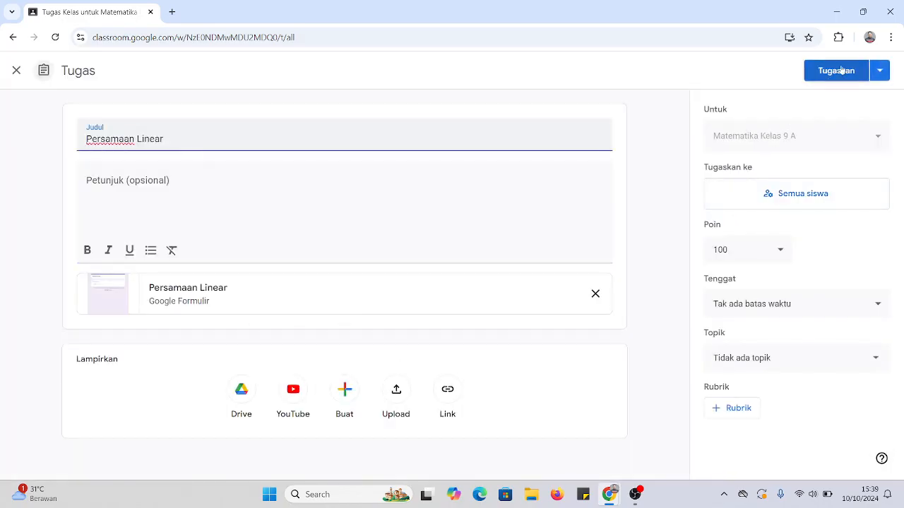
{"action": "left_click", "coordinate": [836, 70]}
{"action": "left_click", "coordinate": [502, 298]}
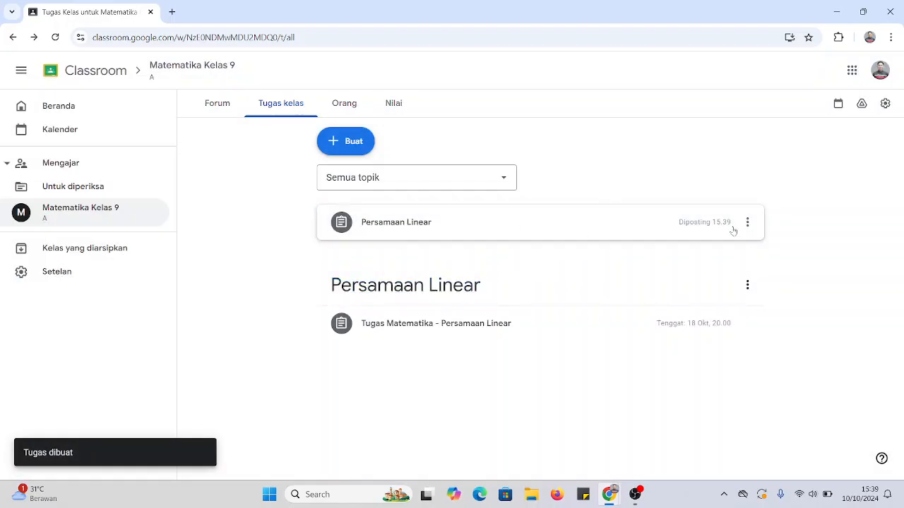
- Reopen the posted Persamaan Linear quiz assignment for editing and save it
{"action": "left_click", "coordinate": [746, 222]}
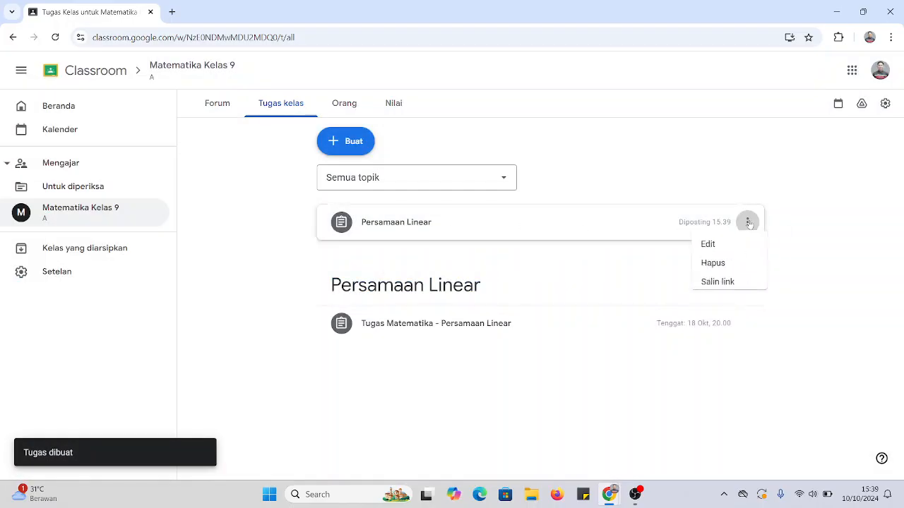
{"action": "left_click", "coordinate": [658, 216]}
{"action": "left_click", "coordinate": [718, 221]}
{"action": "left_click", "coordinate": [747, 222]}
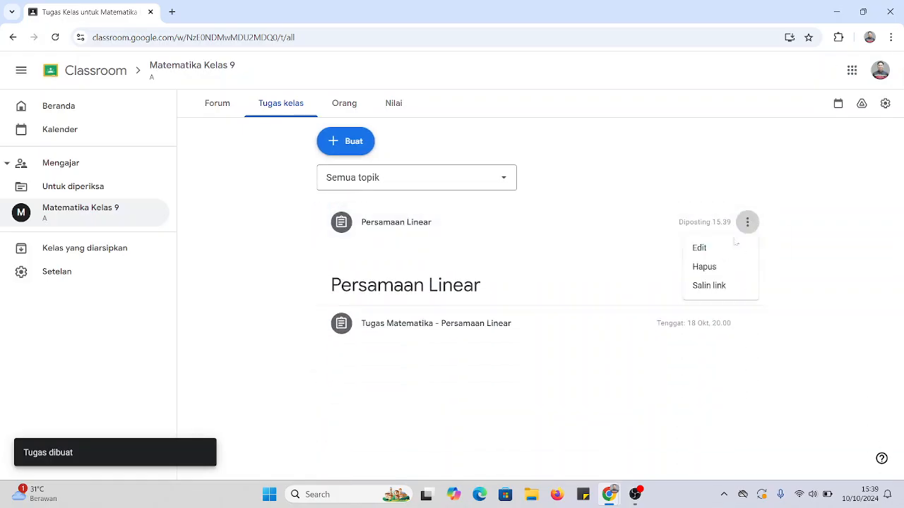
{"action": "left_click", "coordinate": [738, 243]}
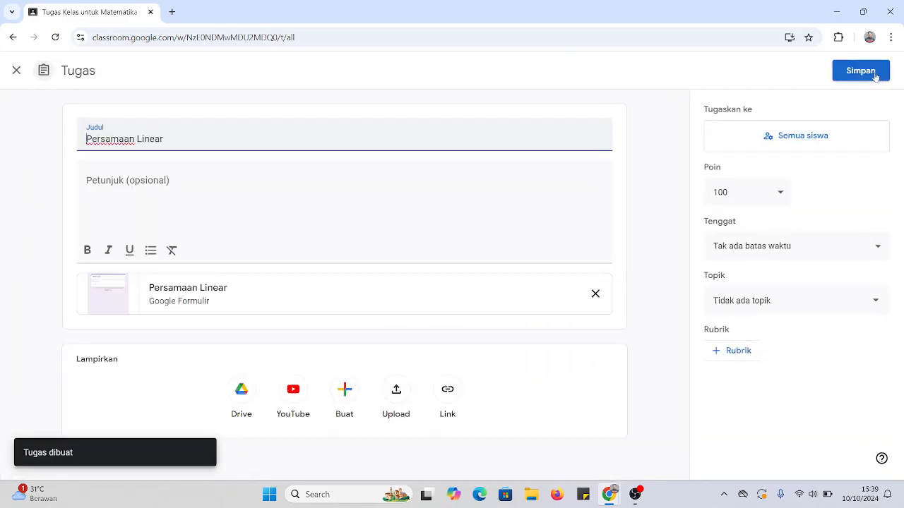
{"action": "left_click", "coordinate": [875, 76]}
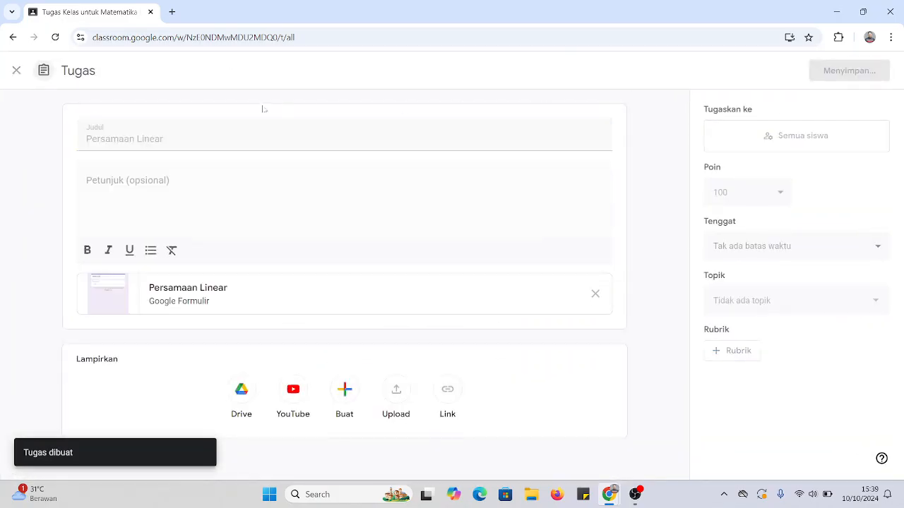
- Return to the classwork list and open the assignment Tugas Matematika - Persamaan Linear for editing
{"action": "left_click", "coordinate": [12, 39]}
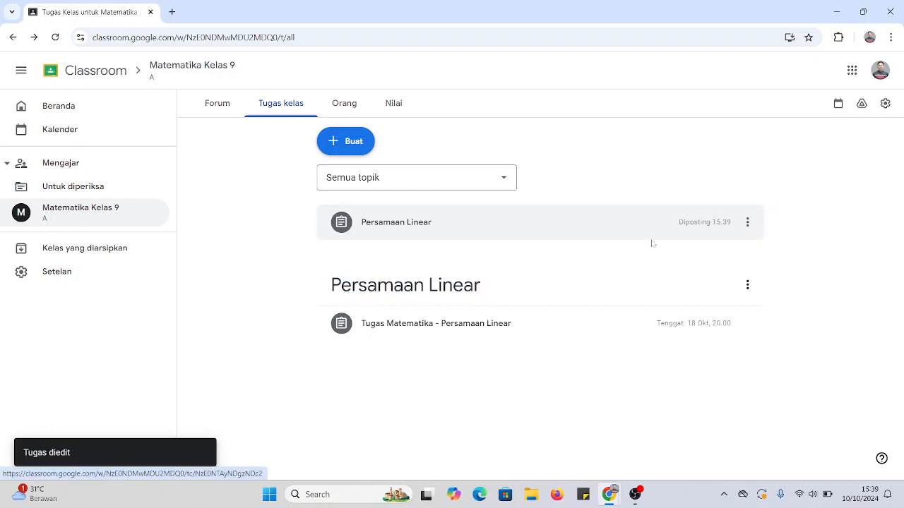
{"action": "left_click", "coordinate": [439, 321]}
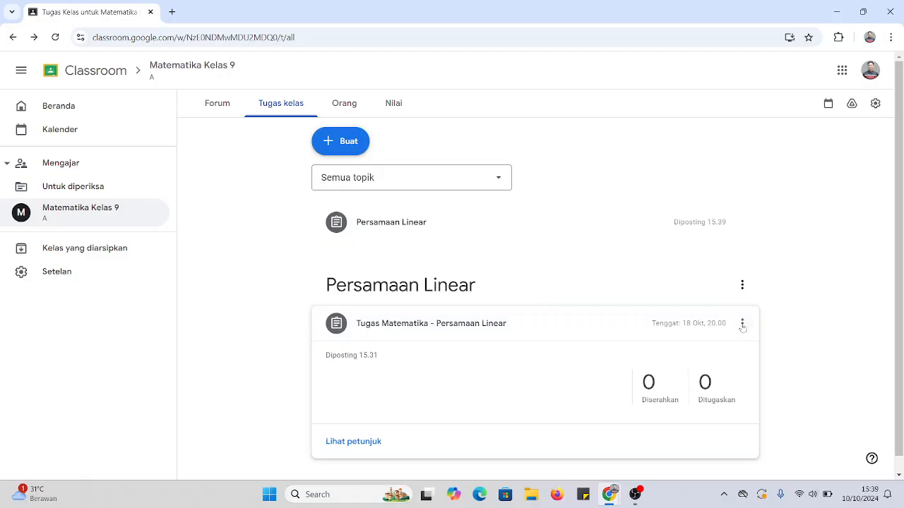
{"action": "left_click", "coordinate": [742, 325]}
{"action": "left_click", "coordinate": [710, 347]}
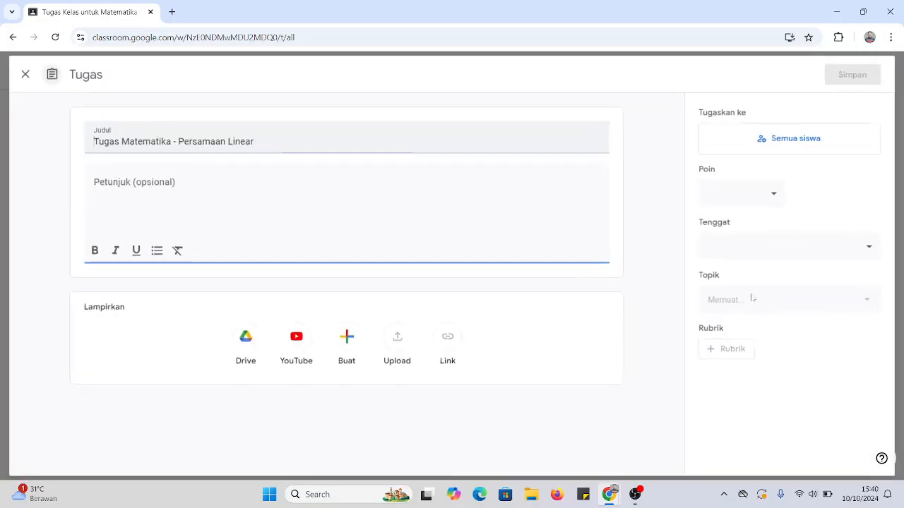
{"action": "left_click", "coordinate": [18, 73]}
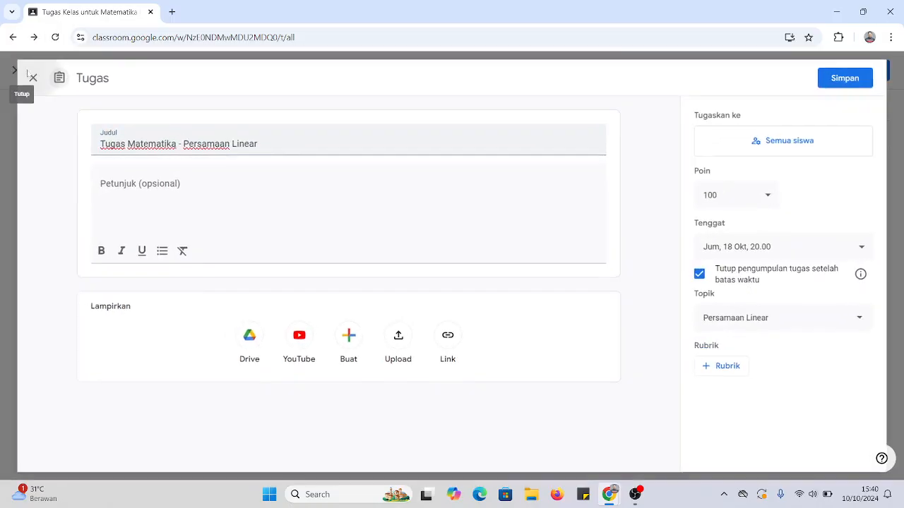
- Review the due date and time fields of the assignment without changing them
{"action": "left_click", "coordinate": [801, 247]}
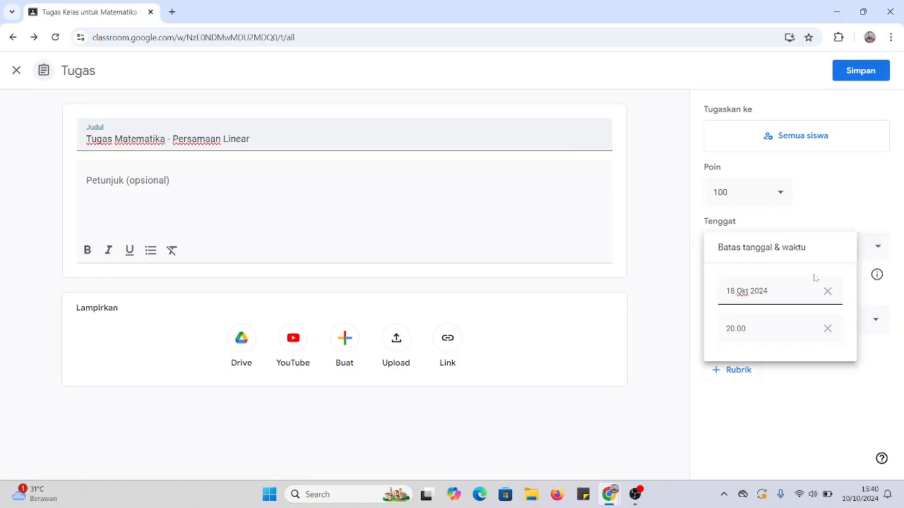
{"action": "key", "text": "Tab"}
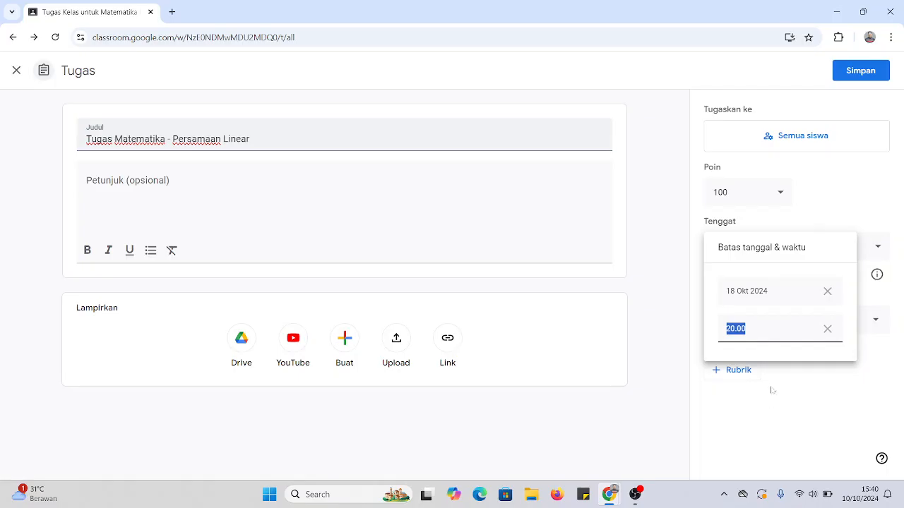
{"action": "left_click", "coordinate": [771, 329]}
{"action": "left_click", "coordinate": [787, 456]}
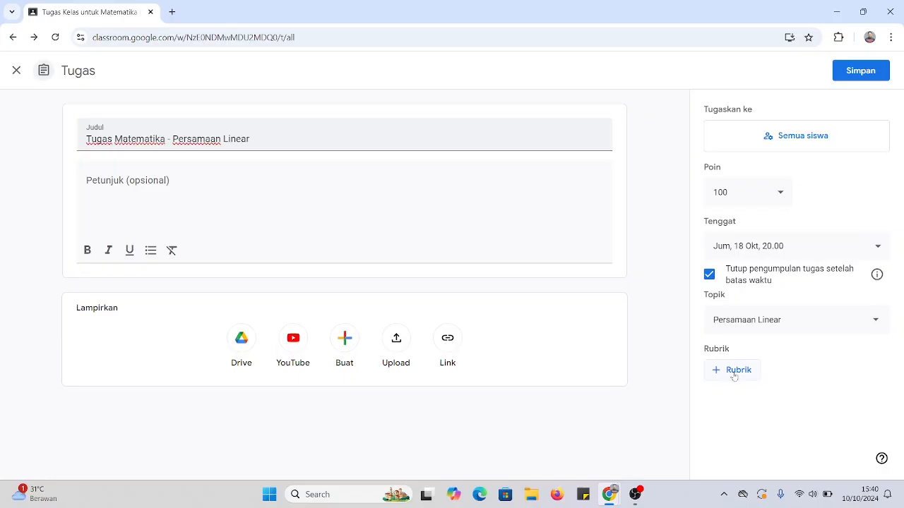
- Start a new rubric for the assignment and check its point sorting options, keeping Menurun
{"action": "left_click", "coordinate": [734, 374]}
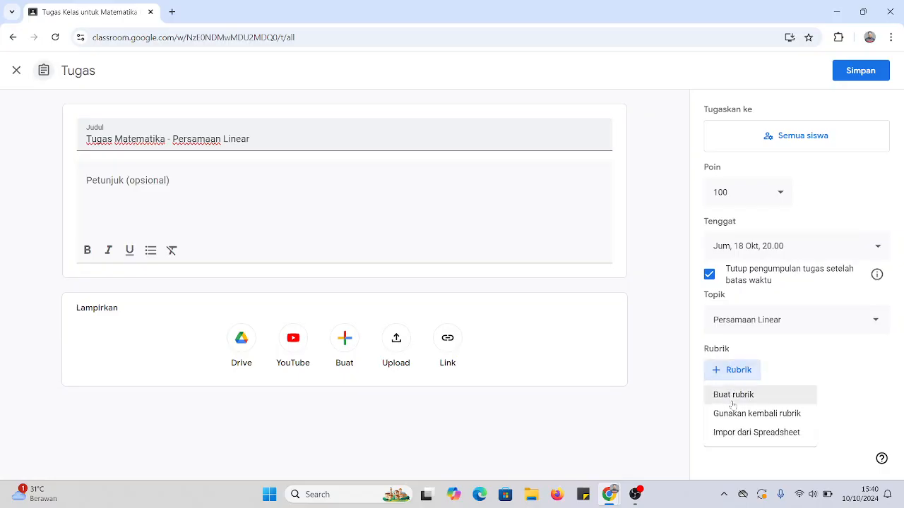
{"action": "left_click", "coordinate": [787, 395]}
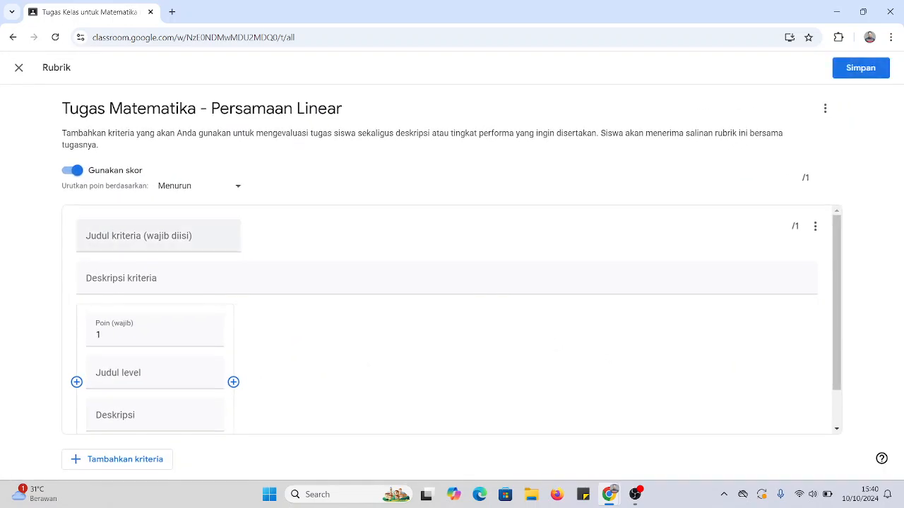
{"action": "left_click", "coordinate": [192, 192]}
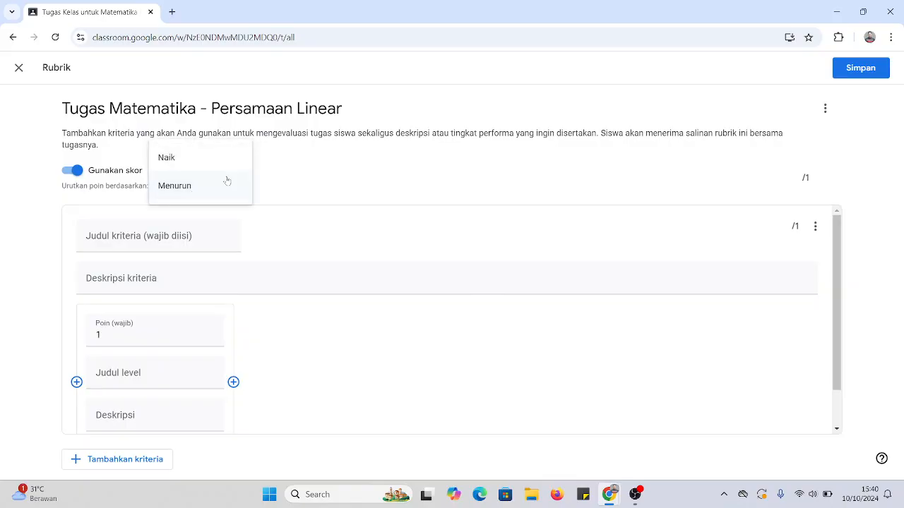
{"action": "left_click", "coordinate": [264, 198]}
- Try out the rubric's level fields, adding a second level to the first criterion and a further blank criterion
{"action": "scroll", "coordinate": [177, 317], "scroll_direction": "down", "scroll_amount": 1}
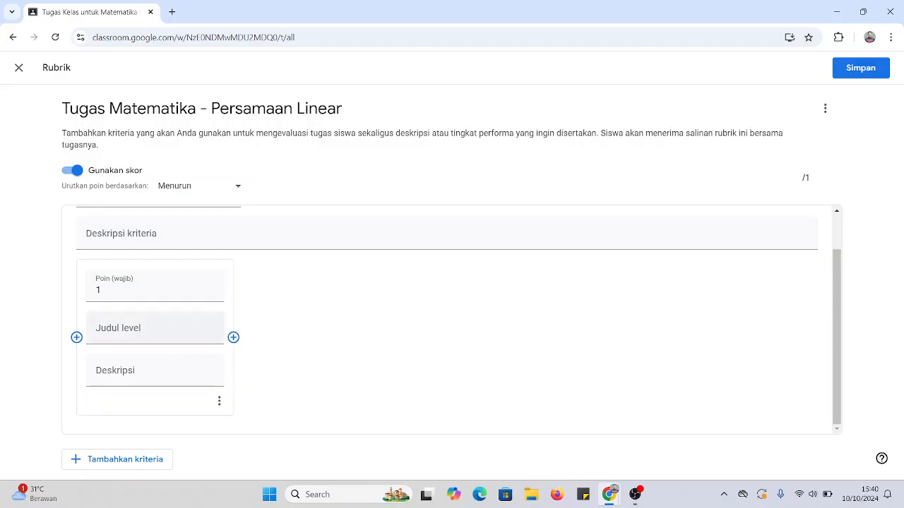
{"action": "left_click", "coordinate": [155, 333]}
{"action": "key", "text": "Tab"}
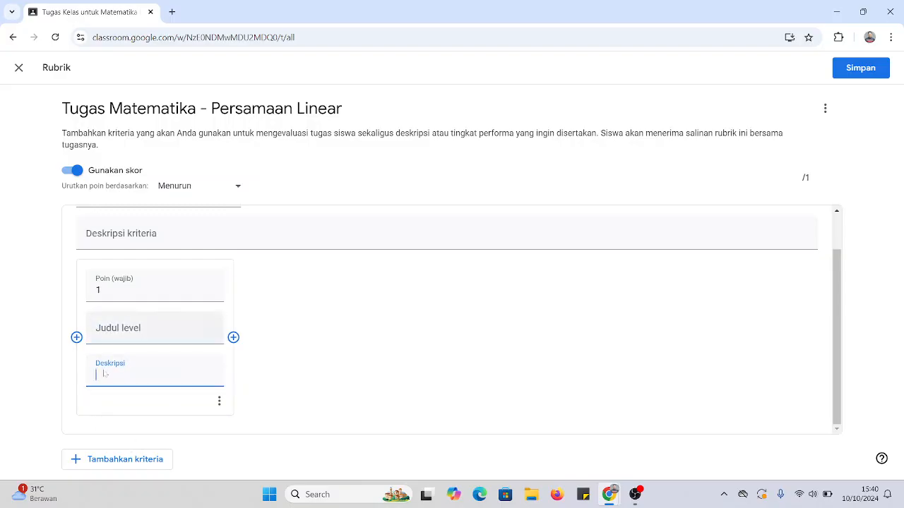
{"action": "left_click", "coordinate": [233, 337]}
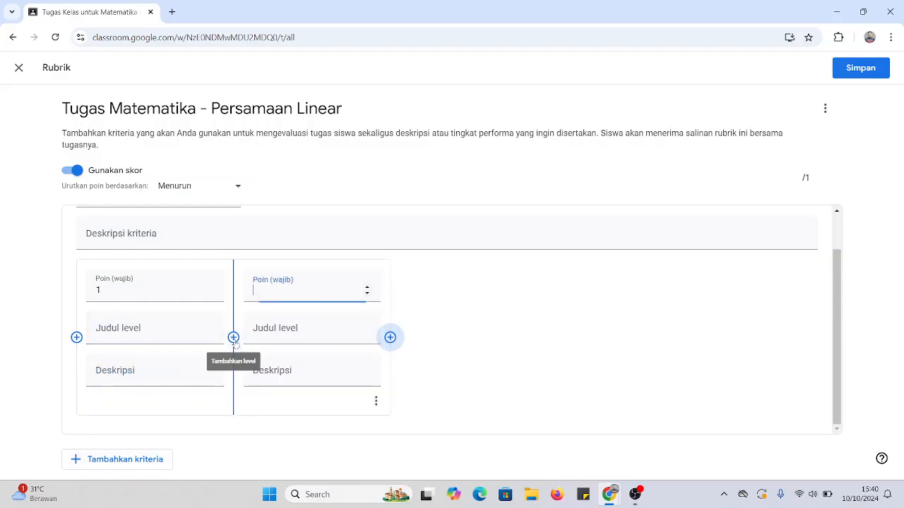
{"action": "left_click", "coordinate": [113, 459]}
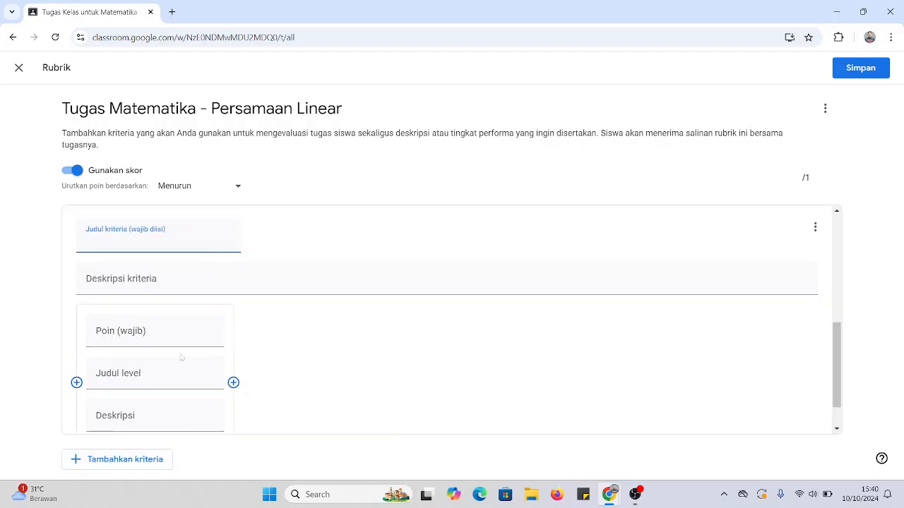
{"action": "scroll", "coordinate": [187, 301], "scroll_direction": "up", "scroll_amount": 3}
{"action": "scroll", "coordinate": [210, 295], "scroll_direction": "up", "scroll_amount": 1}
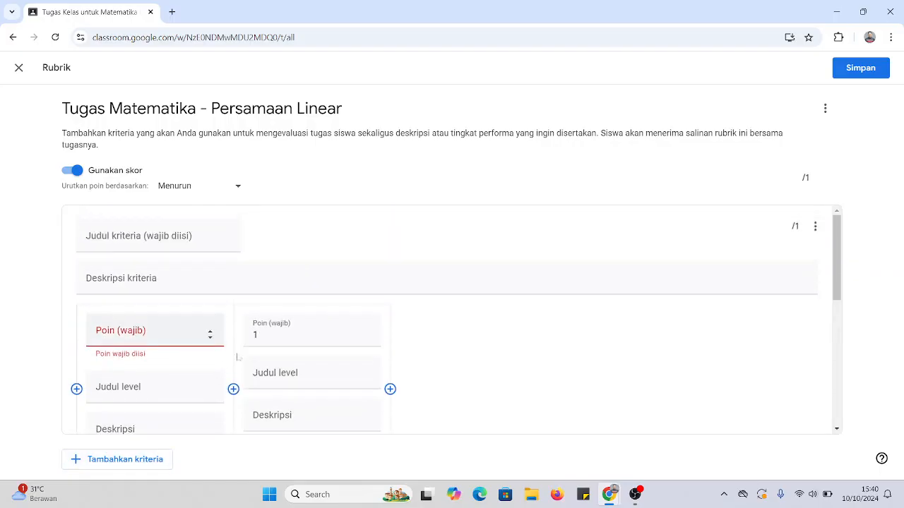
- Discard the unfinished rubric, then leave the assignment without saving and collapse its details in the classwork list
{"action": "left_click", "coordinate": [19, 69]}
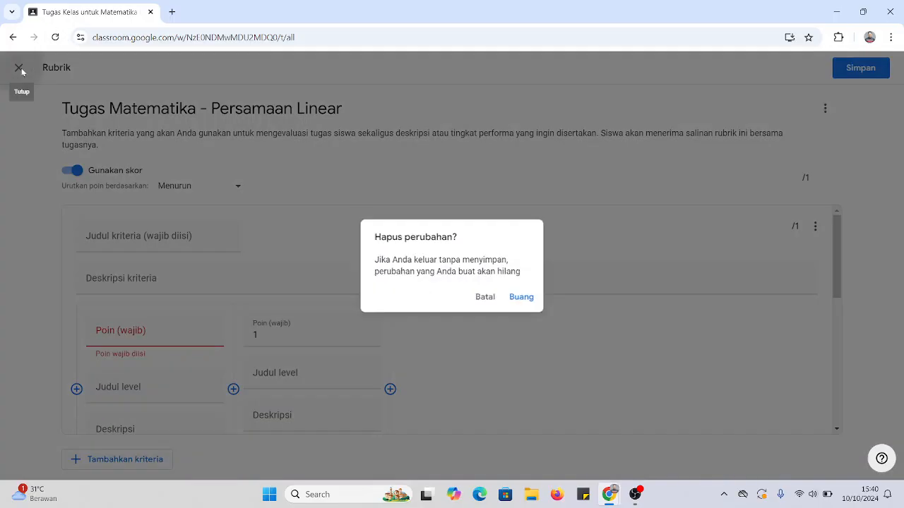
{"action": "left_click", "coordinate": [521, 297]}
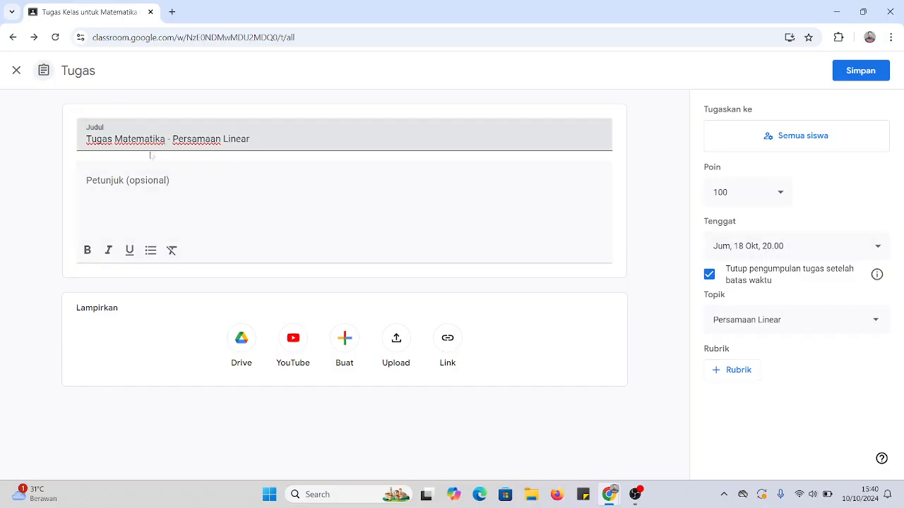
{"action": "left_click", "coordinate": [10, 67]}
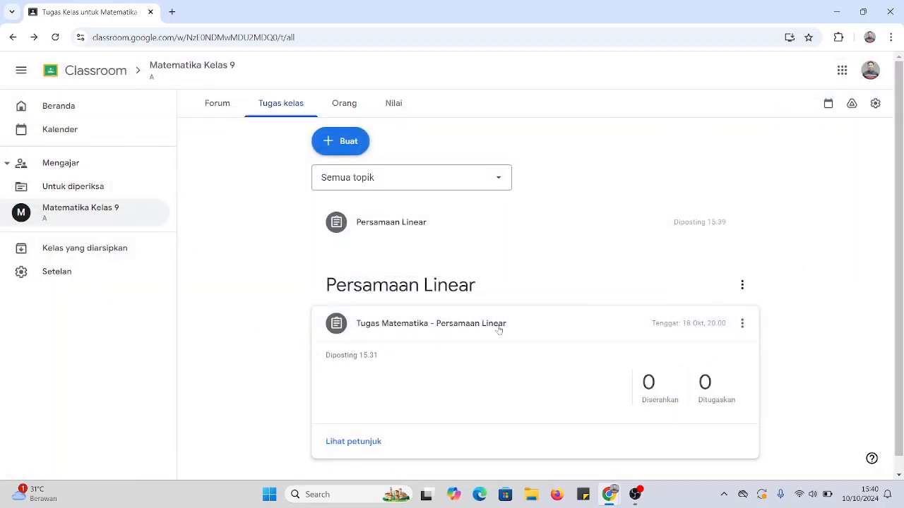
{"action": "left_click", "coordinate": [437, 325]}
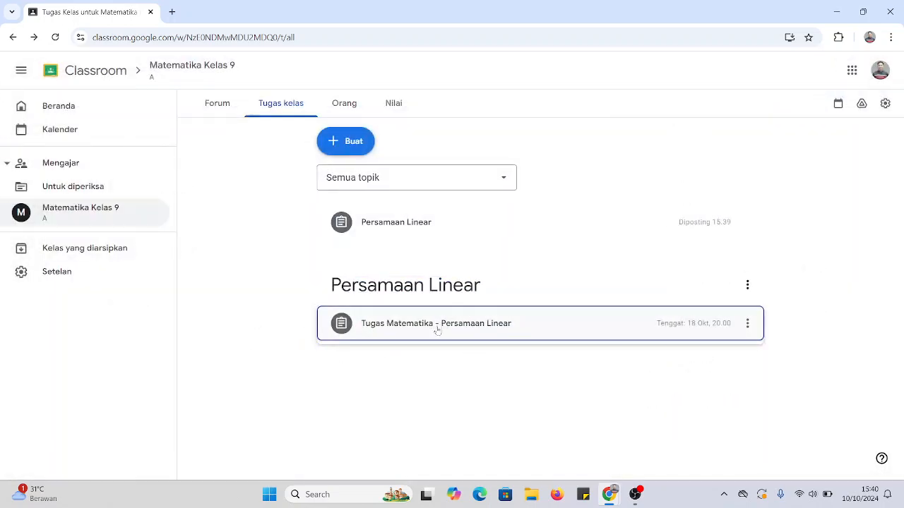
- Look at the class's people and grades pages, dismissing the grading setup tip
{"action": "left_click", "coordinate": [391, 112]}
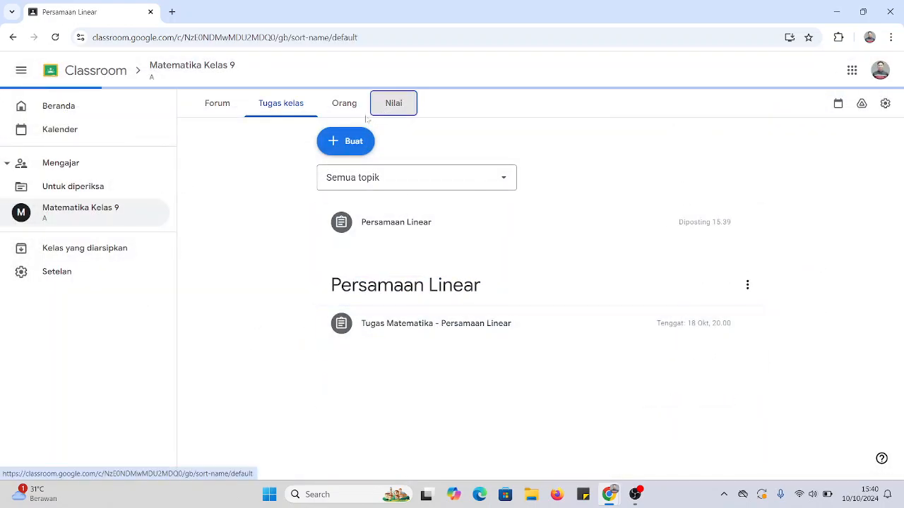
{"action": "left_click", "coordinate": [346, 110]}
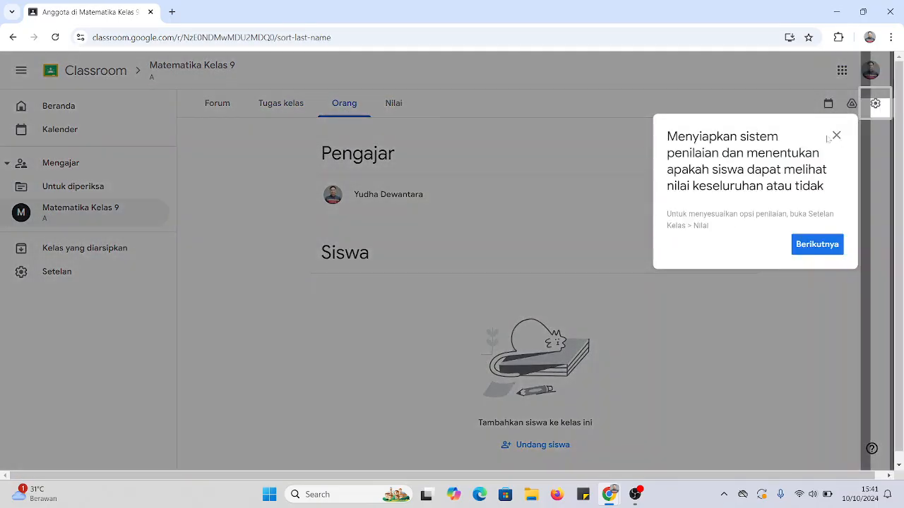
{"action": "left_click", "coordinate": [835, 136]}
{"action": "left_click", "coordinate": [400, 107]}
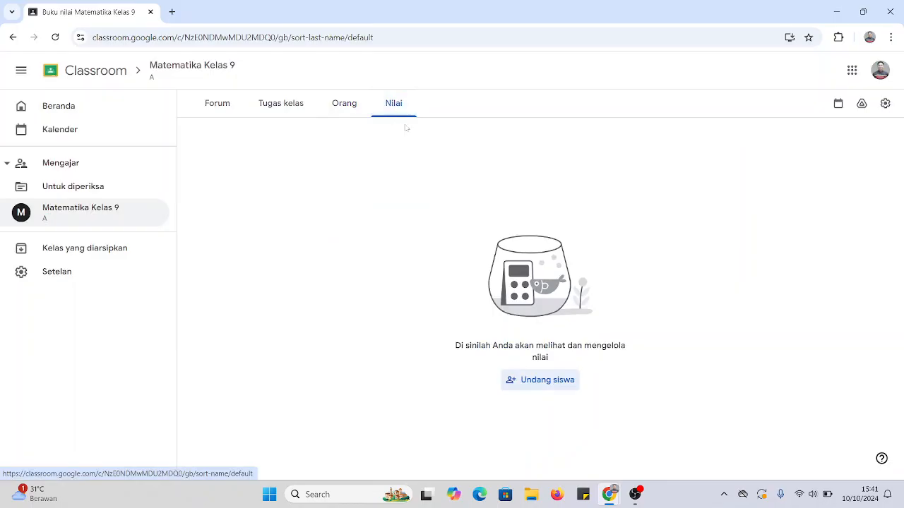
- Return to the classwork list and check which actions the Persamaan Linear topic offers
{"action": "left_click", "coordinate": [311, 106]}
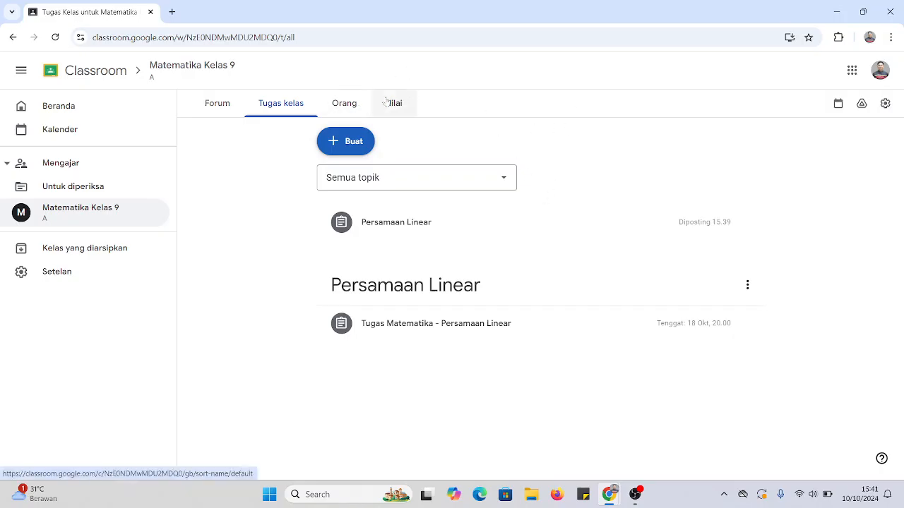
{"action": "left_click", "coordinate": [748, 286]}
{"action": "left_click", "coordinate": [769, 254]}
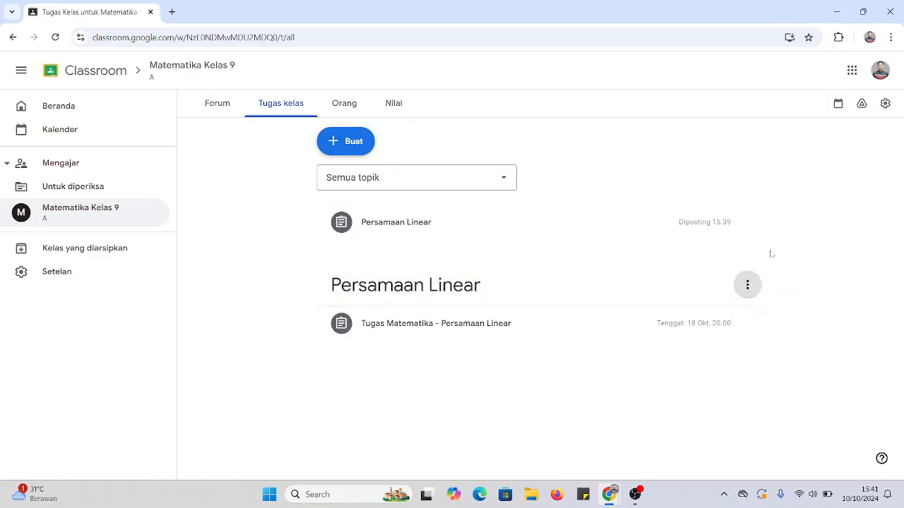
- View the Persamaan Linear topic on its own page, then revisit the grades page and return to all classwork
{"action": "left_click", "coordinate": [416, 286]}
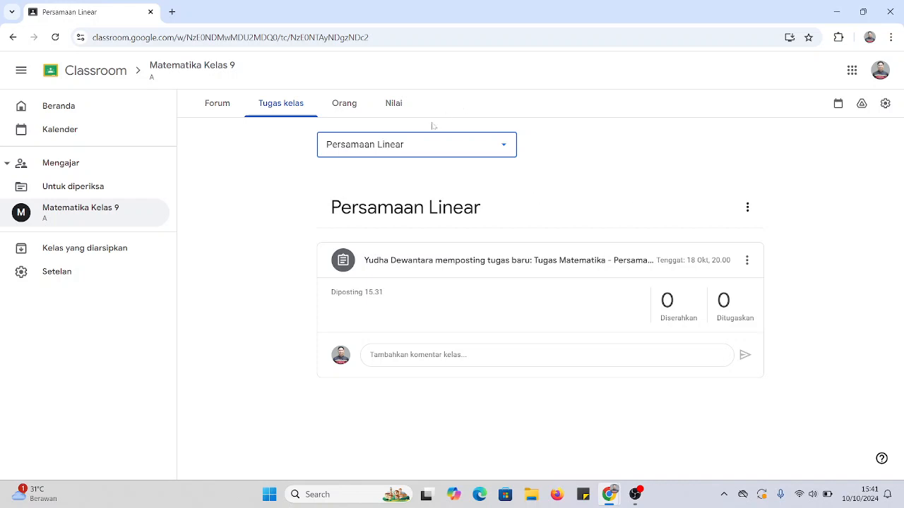
{"action": "left_click", "coordinate": [395, 103]}
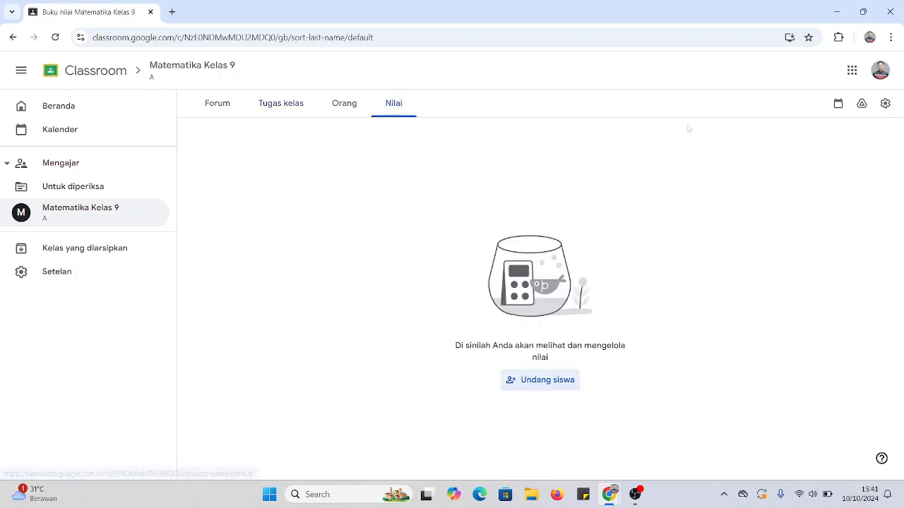
{"action": "left_click", "coordinate": [302, 113]}
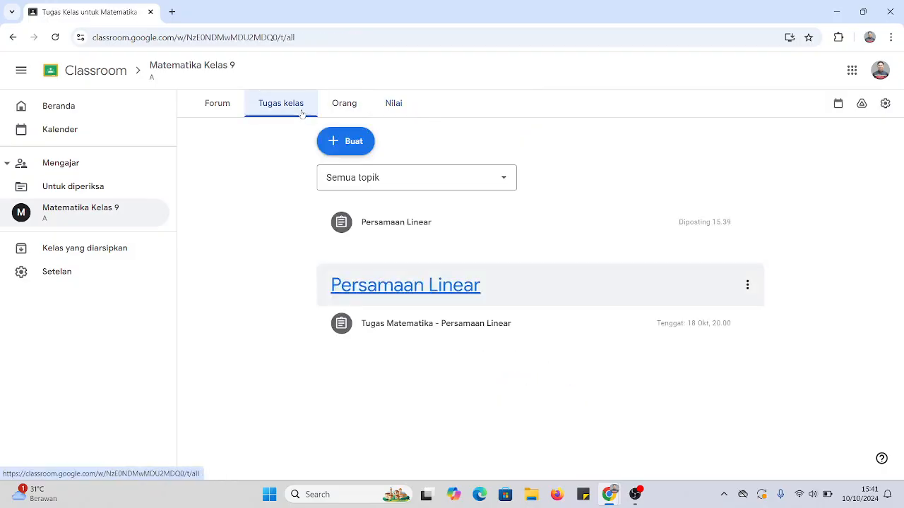